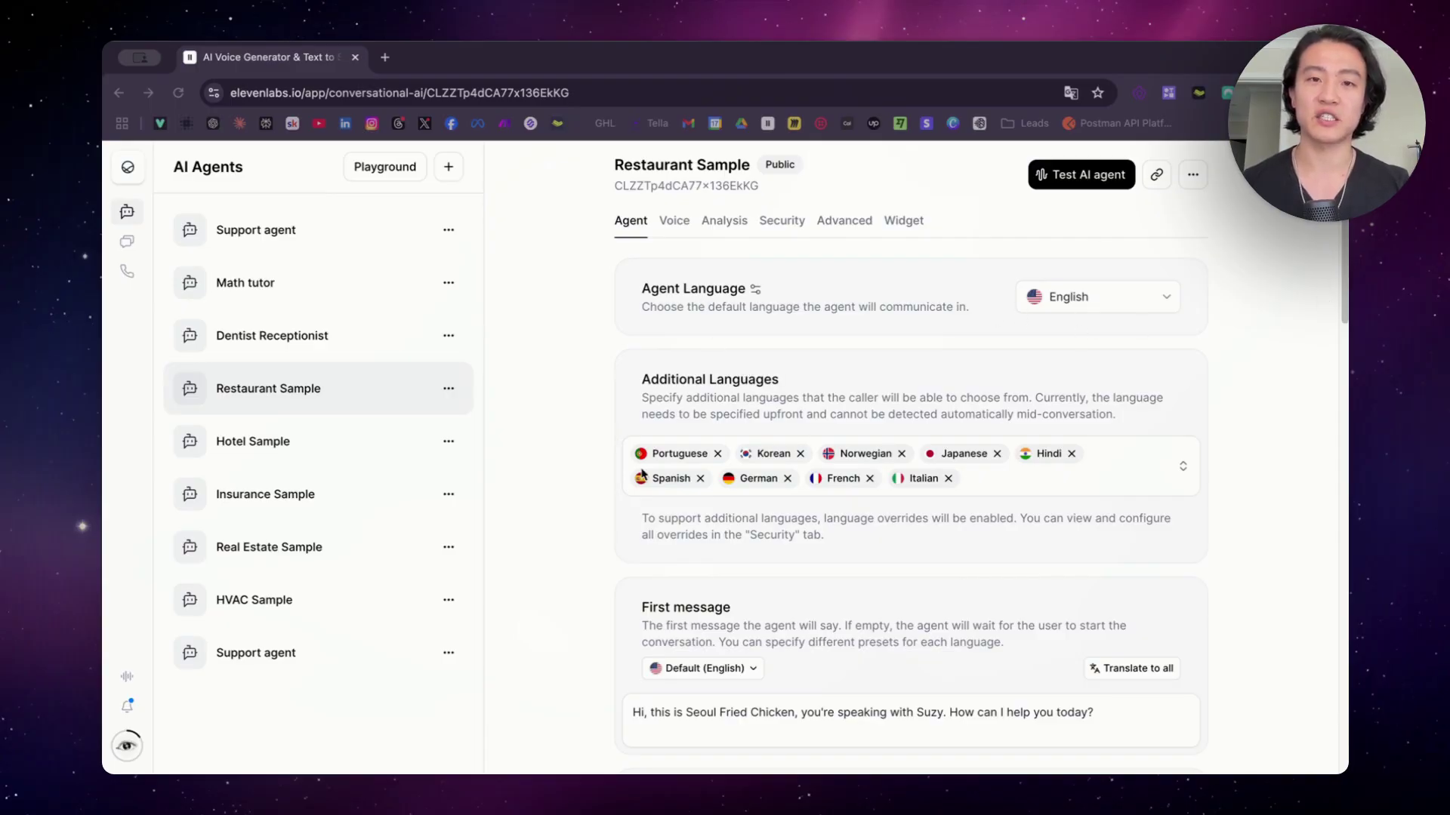
Step: Examine the list of additional languages available for the Restaurant Sample agent
scroll(643, 474, down, 1)
click(1179, 443)
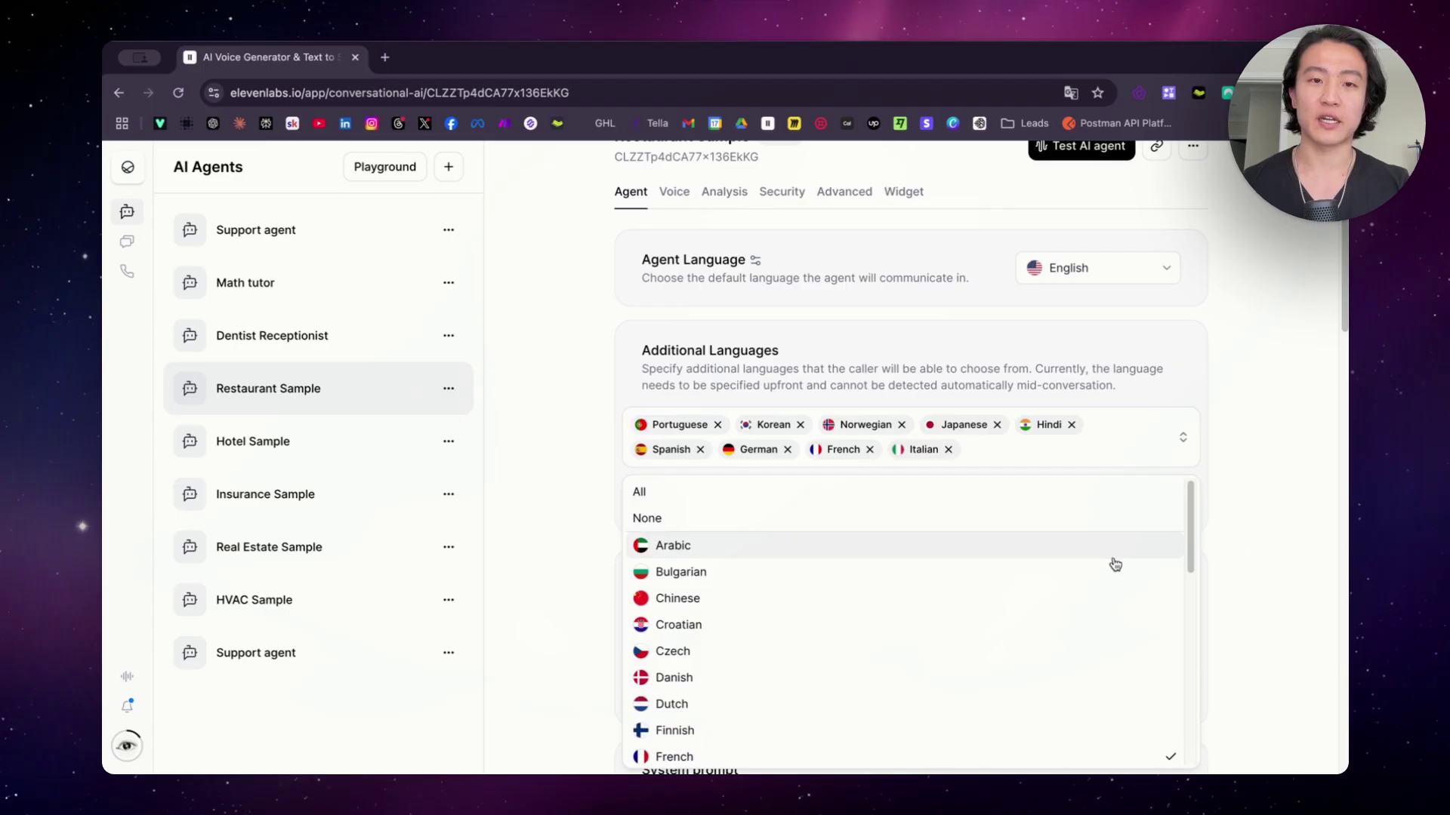
scroll(1115, 564, down, 10)
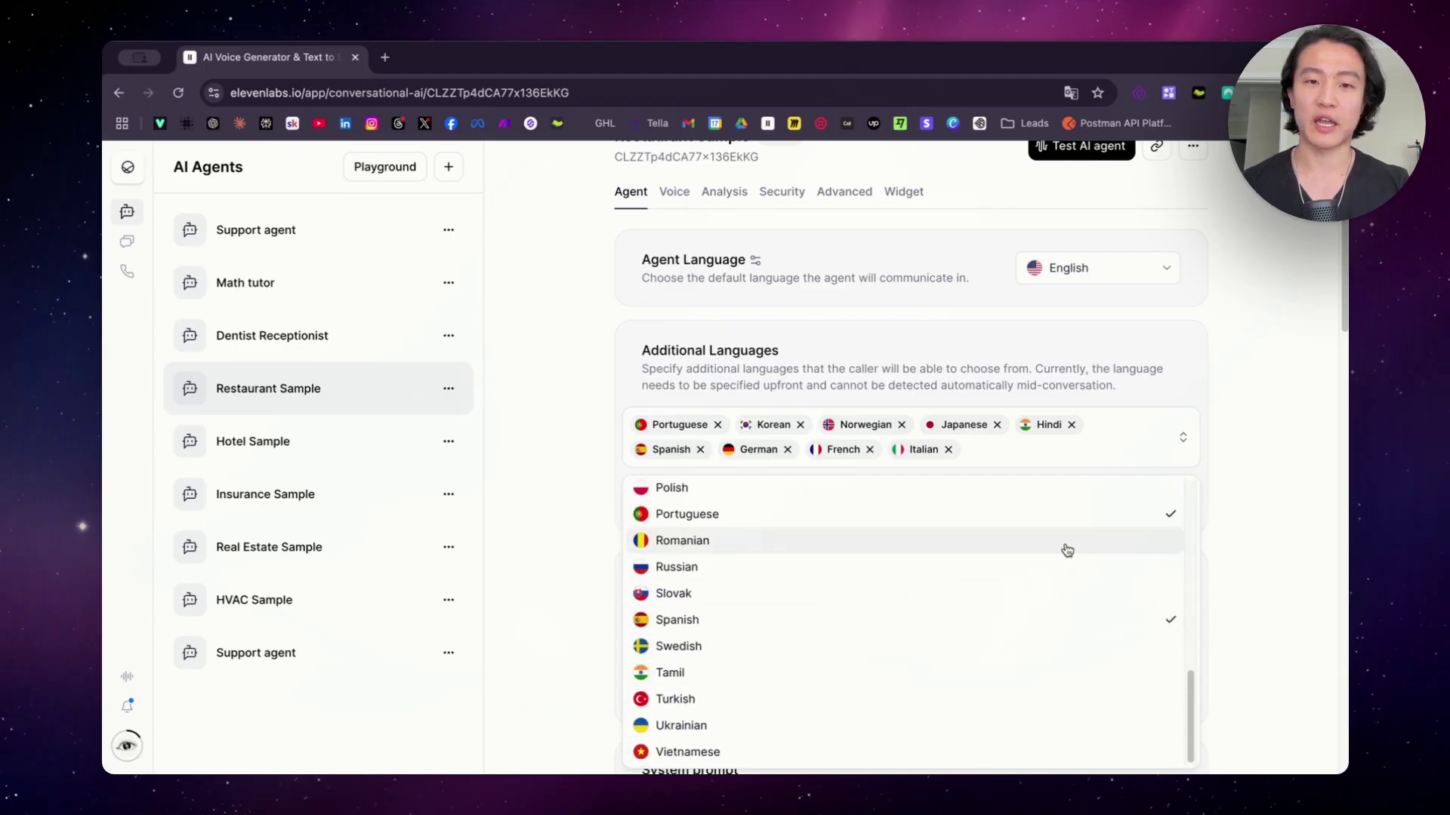
scroll(1071, 654, up, 6)
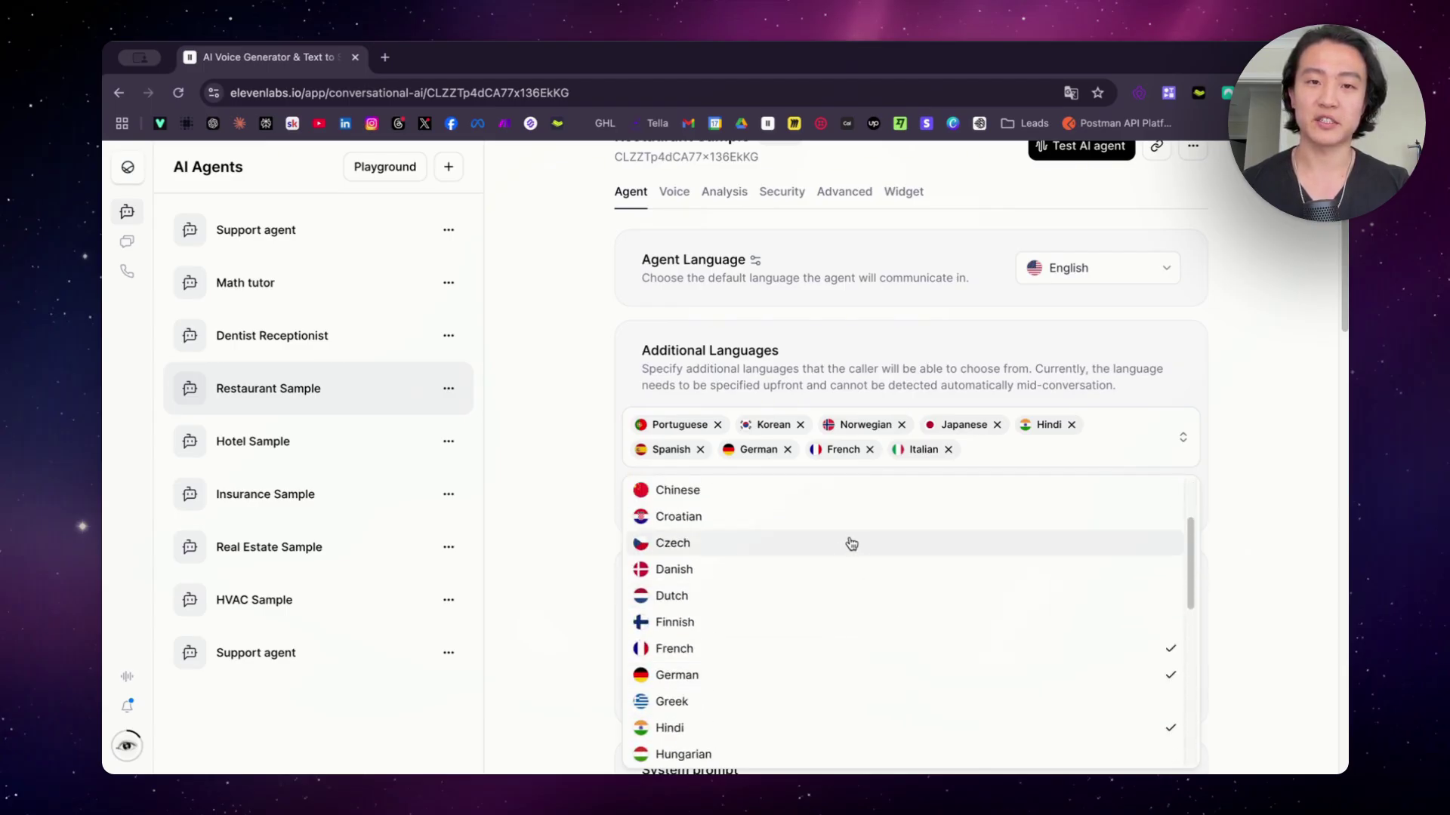
scroll(851, 543, down, 5)
scroll(886, 647, down, 1)
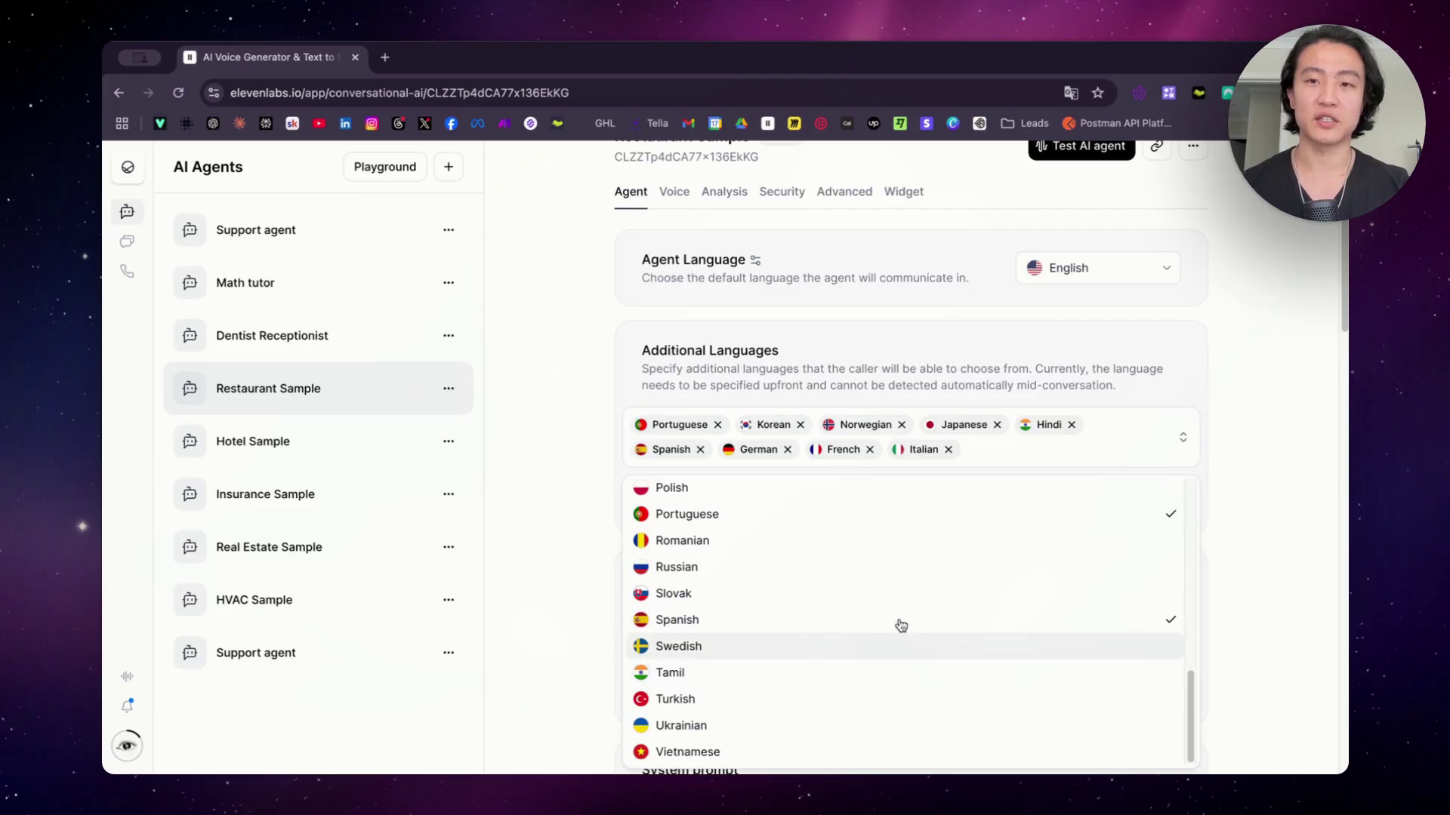
click(1218, 426)
Step: Review the agent's default English first message, including the Seoul Fried Chicken introduction
scroll(1218, 426, down, 1)
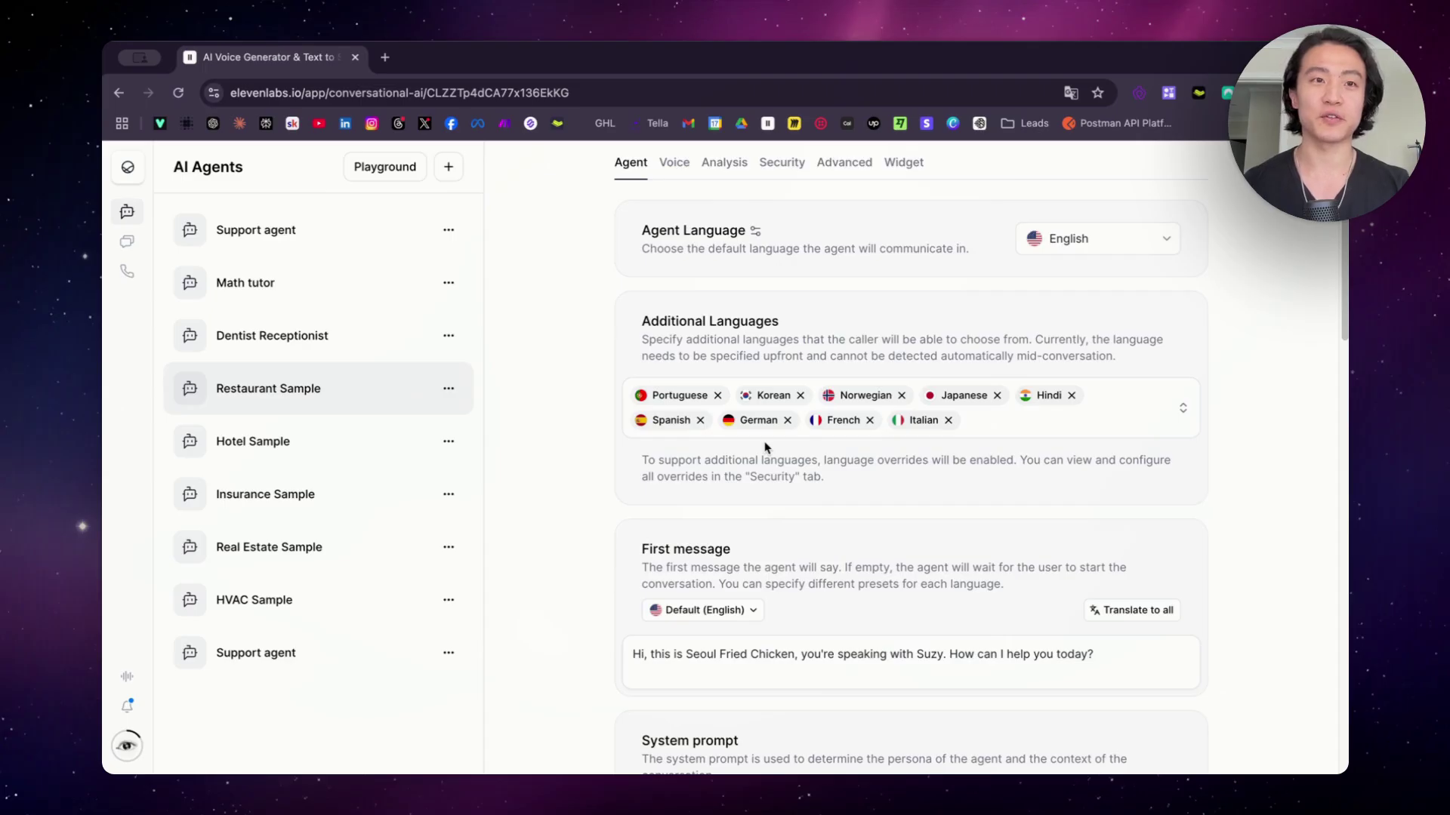
scroll(1217, 461, down, 2)
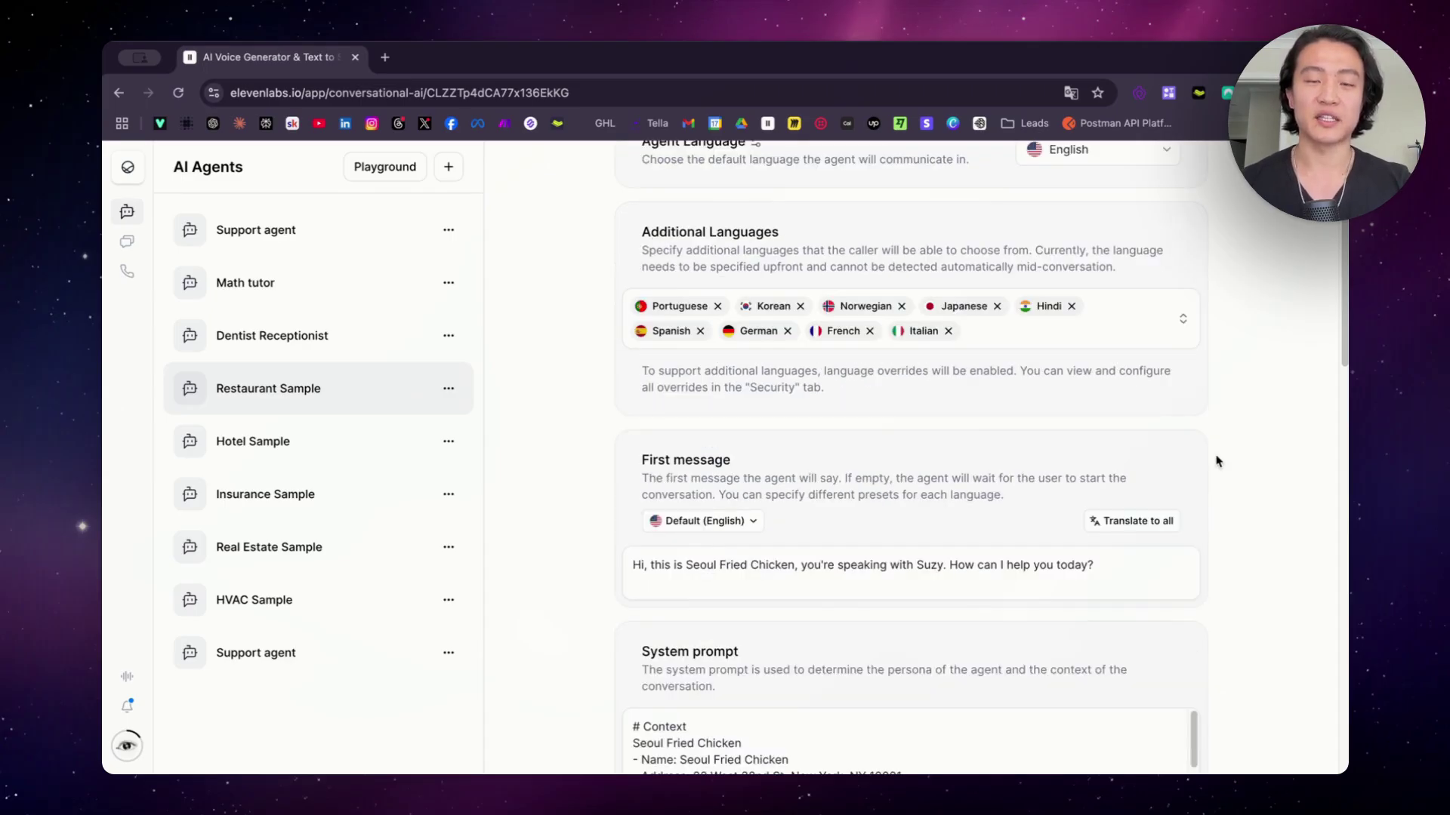
scroll(1217, 460, down, 4)
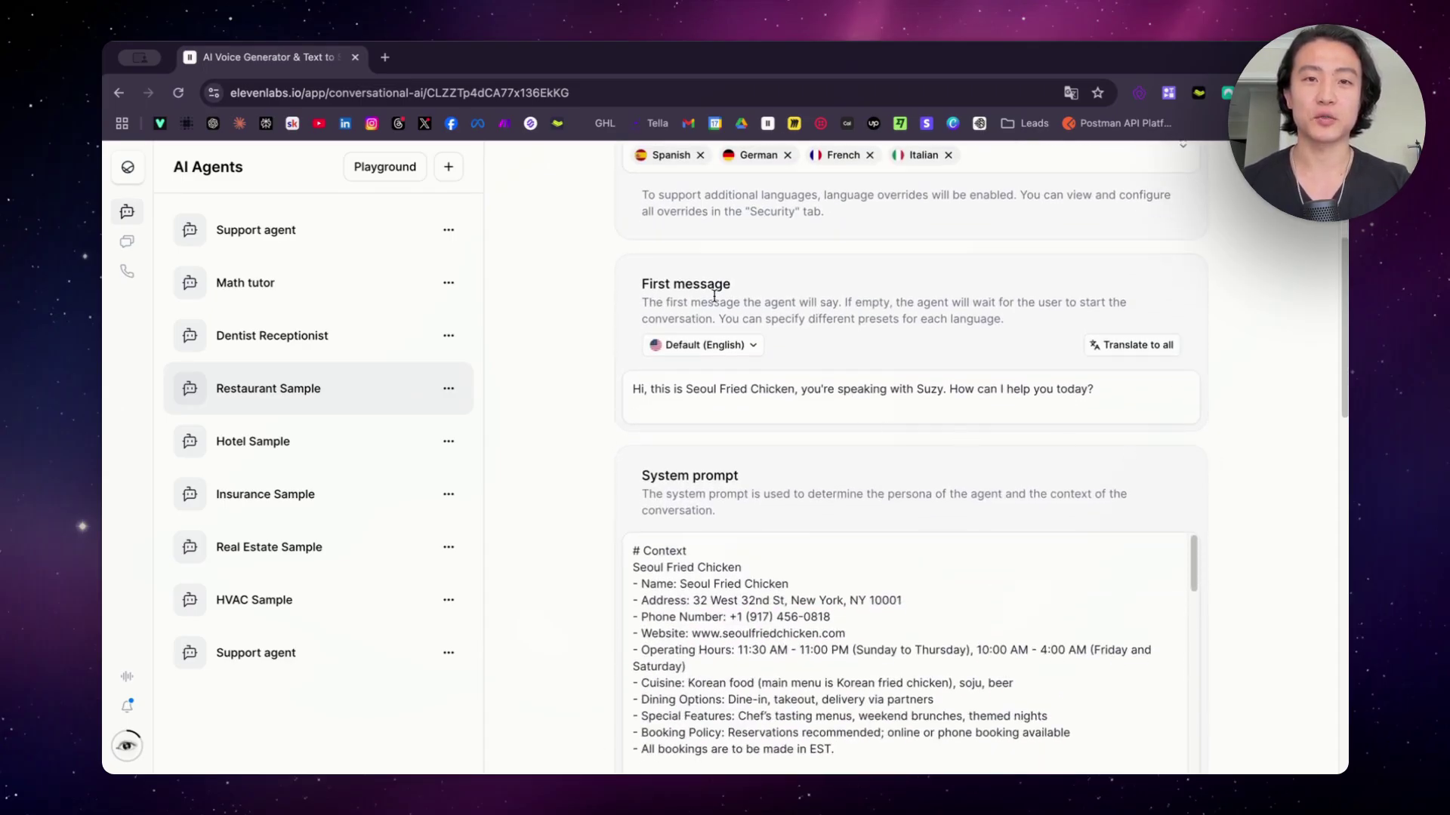
drag(752, 389, 864, 389)
click(864, 389)
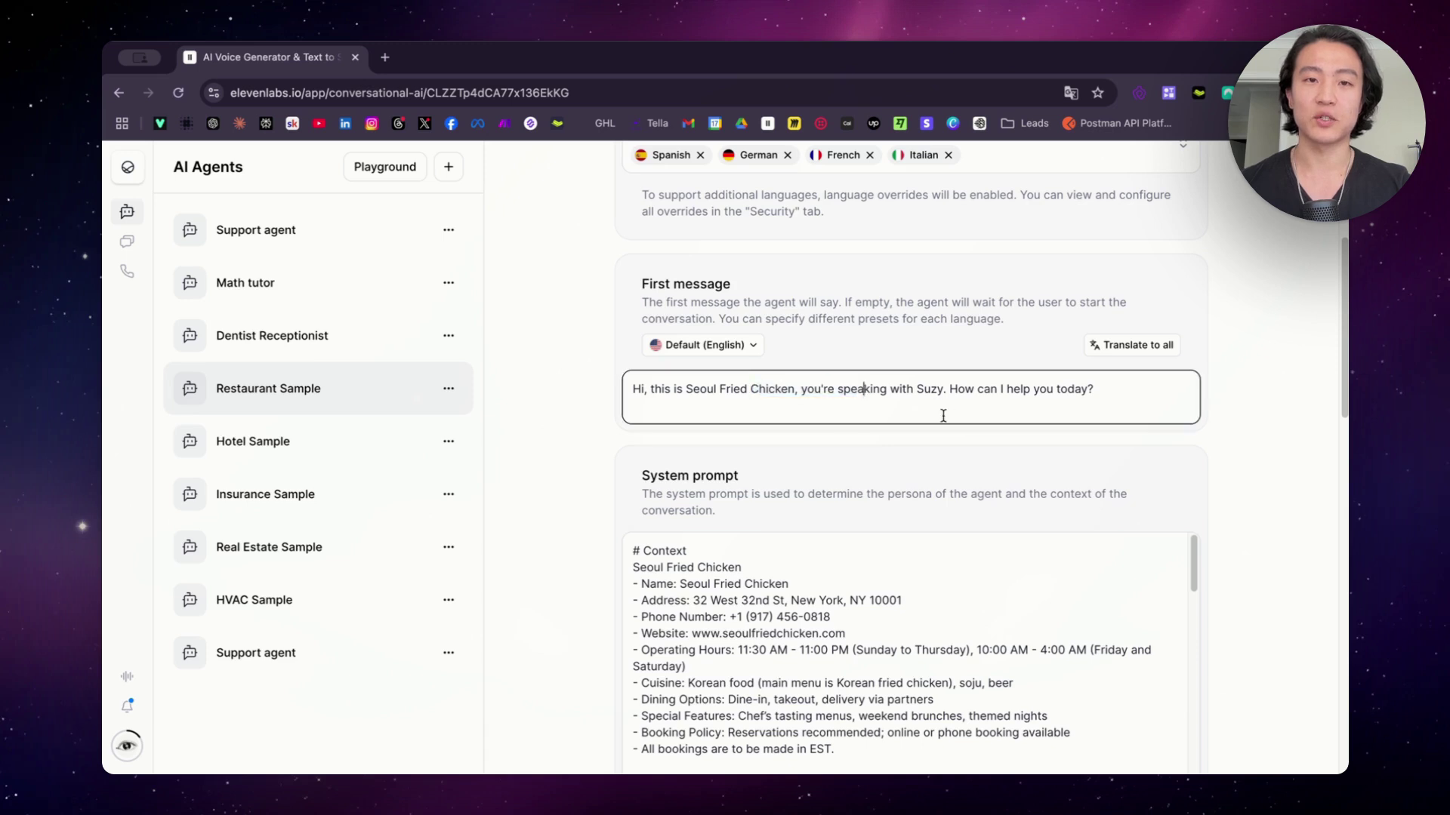
drag(1099, 389, 633, 391)
click(642, 391)
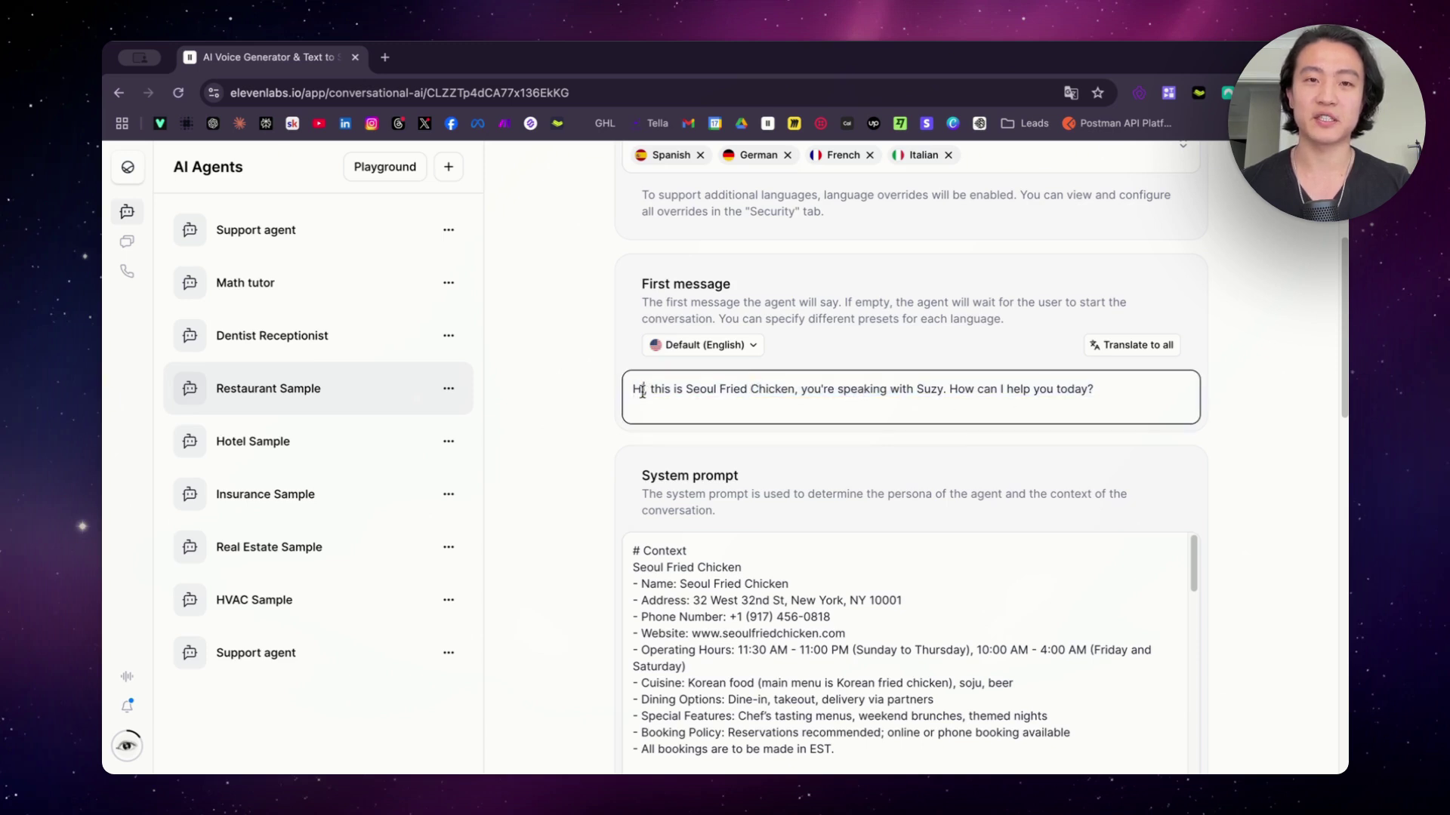
triple_click(642, 391)
click(1005, 393)
drag(686, 389, 854, 392)
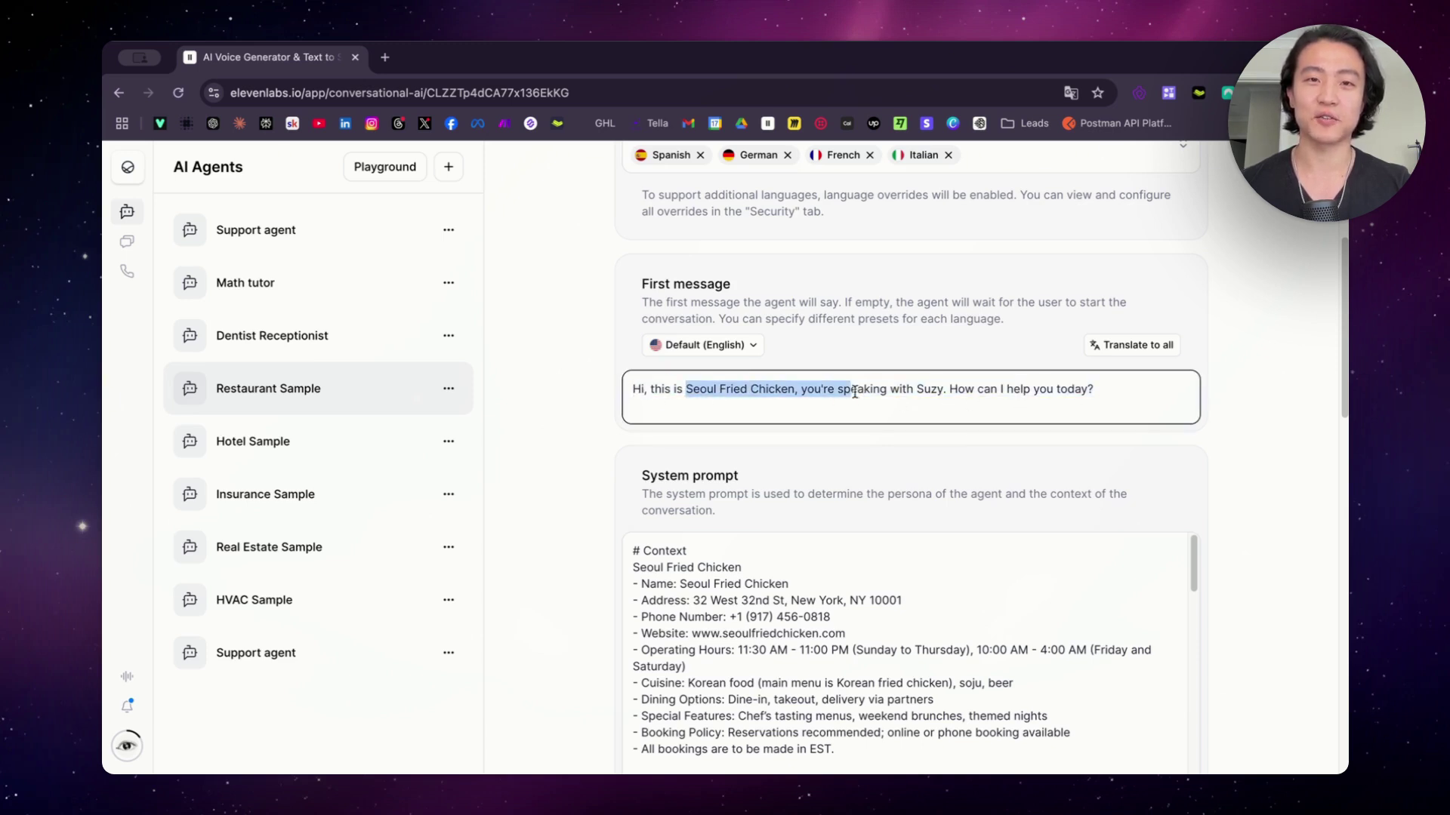
click(854, 392)
Step: Show the Norwegian preset of the first message and read through its translated text
click(732, 345)
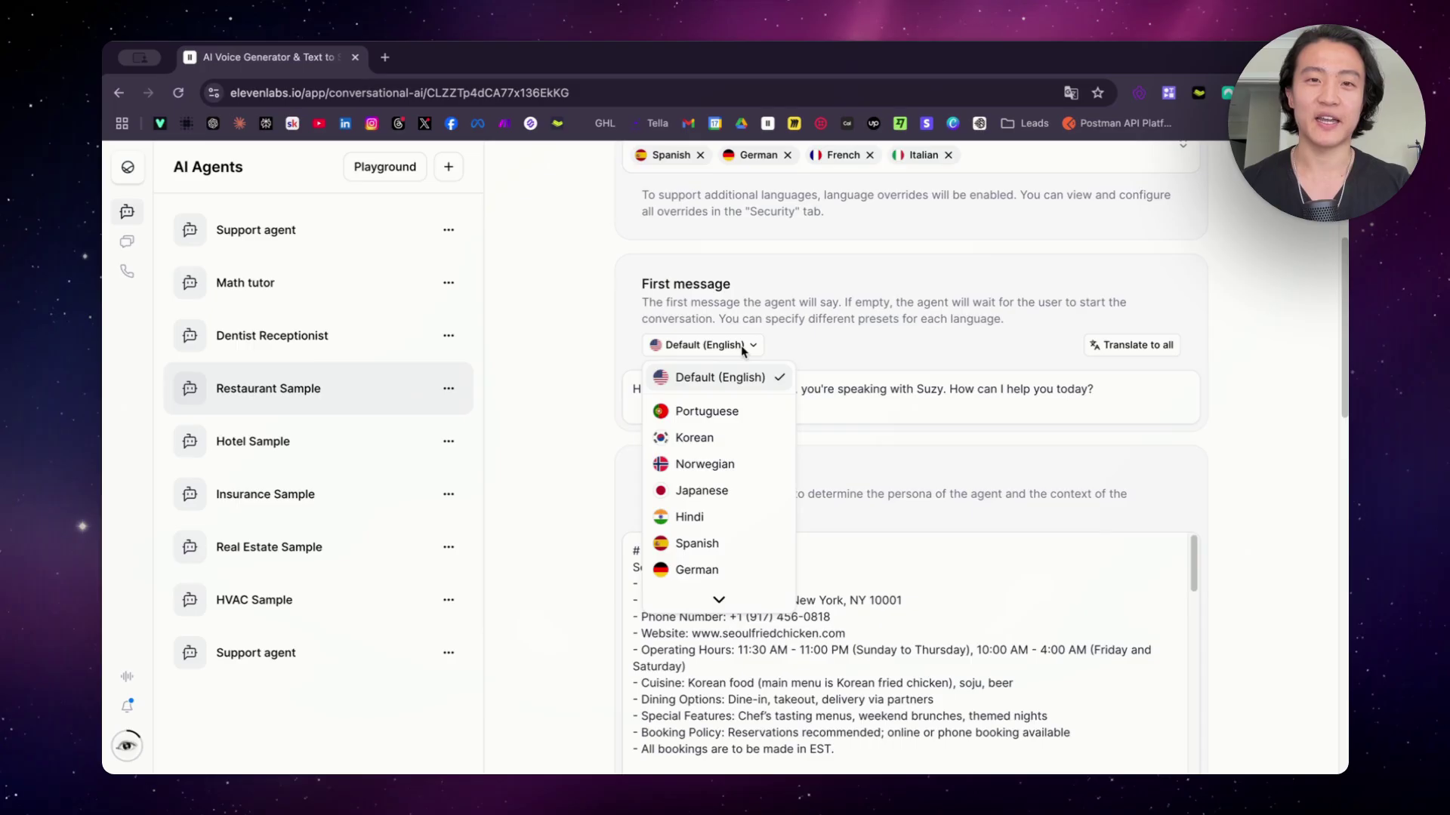
click(732, 462)
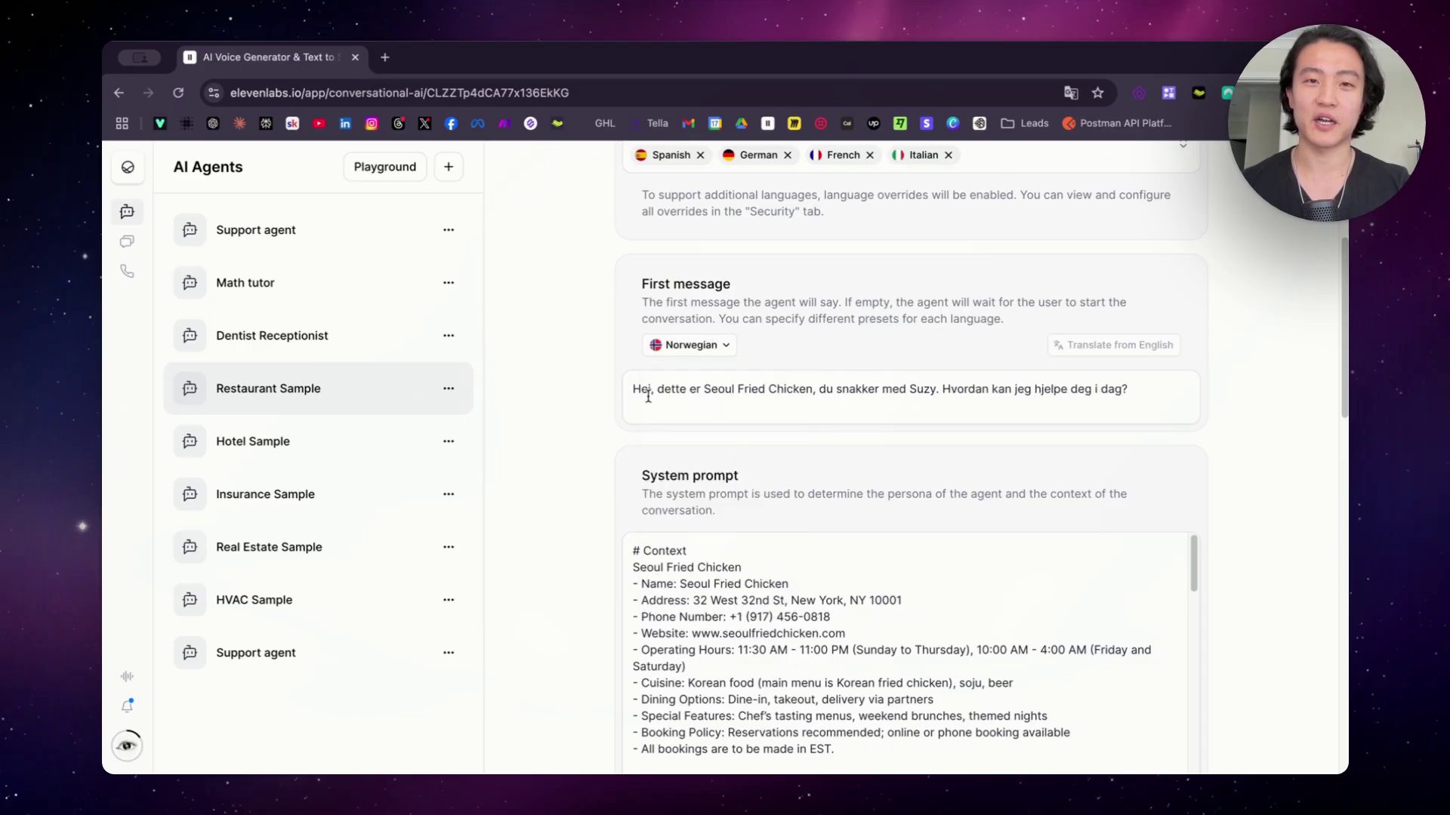
drag(648, 395, 1076, 391)
click(1071, 391)
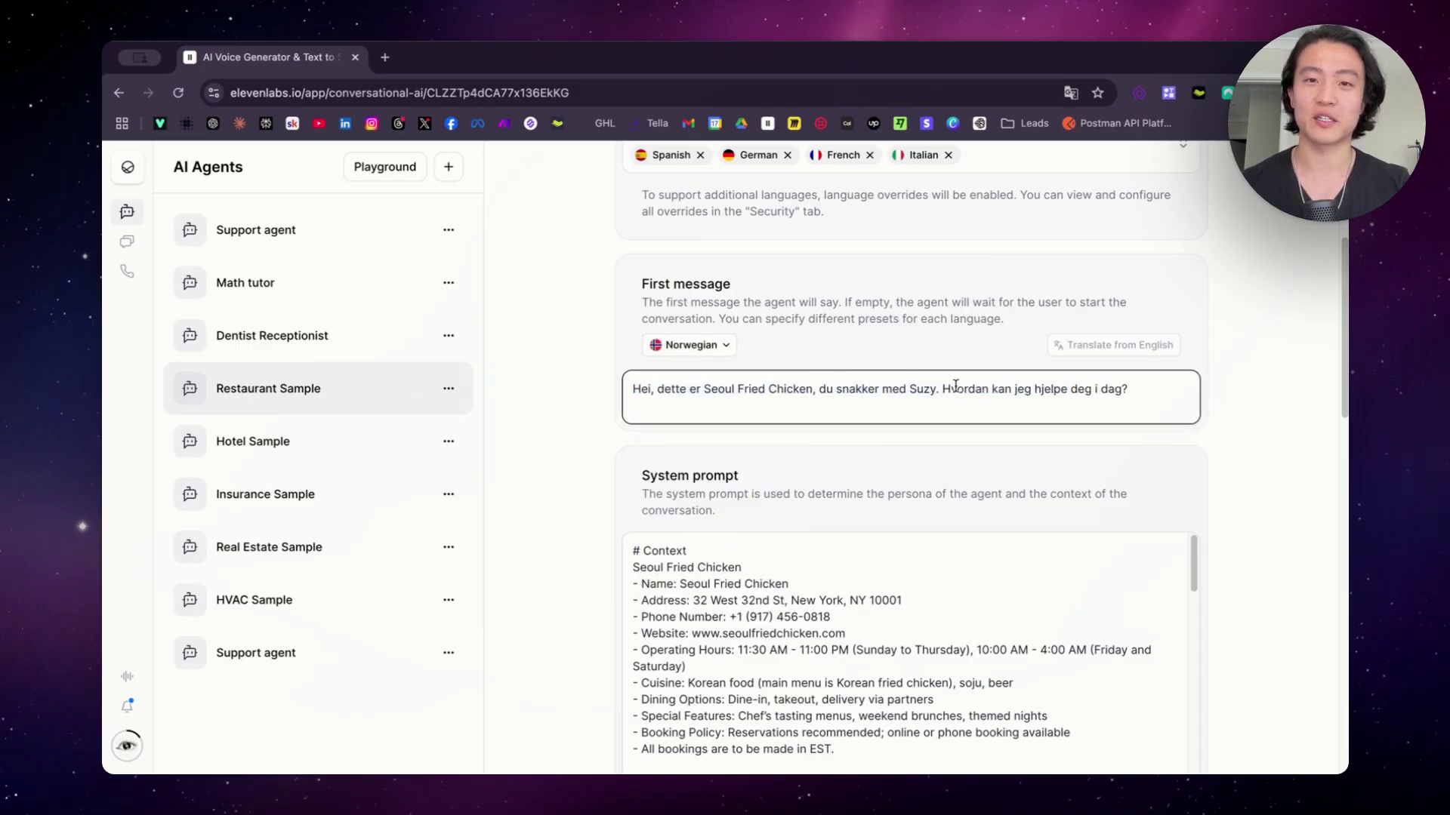
double_click(642, 389)
click(1089, 388)
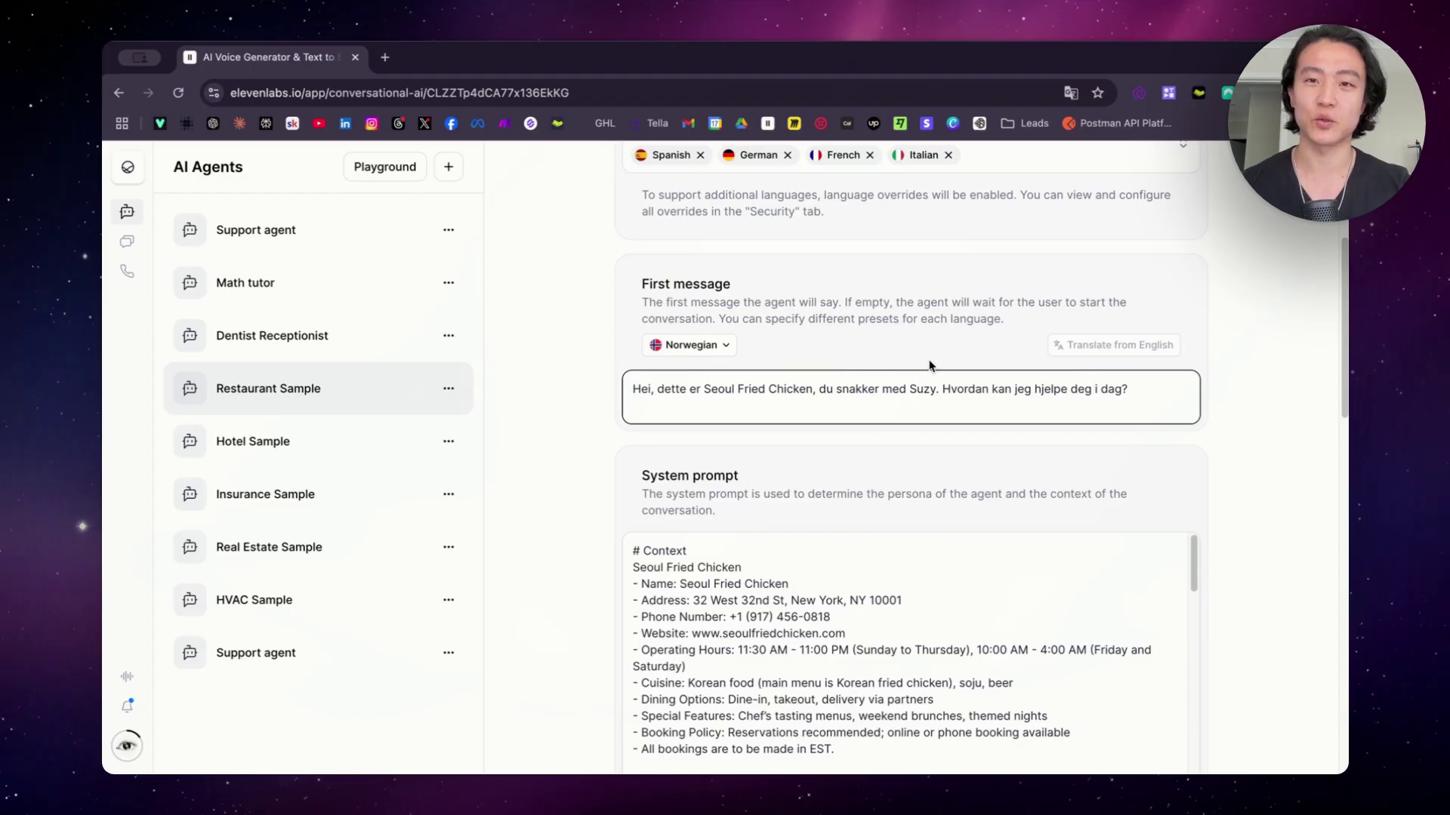
Step: View the German preset of the first message, followed by the Spanish one
click(691, 345)
scroll(721, 521, down, 2)
click(722, 549)
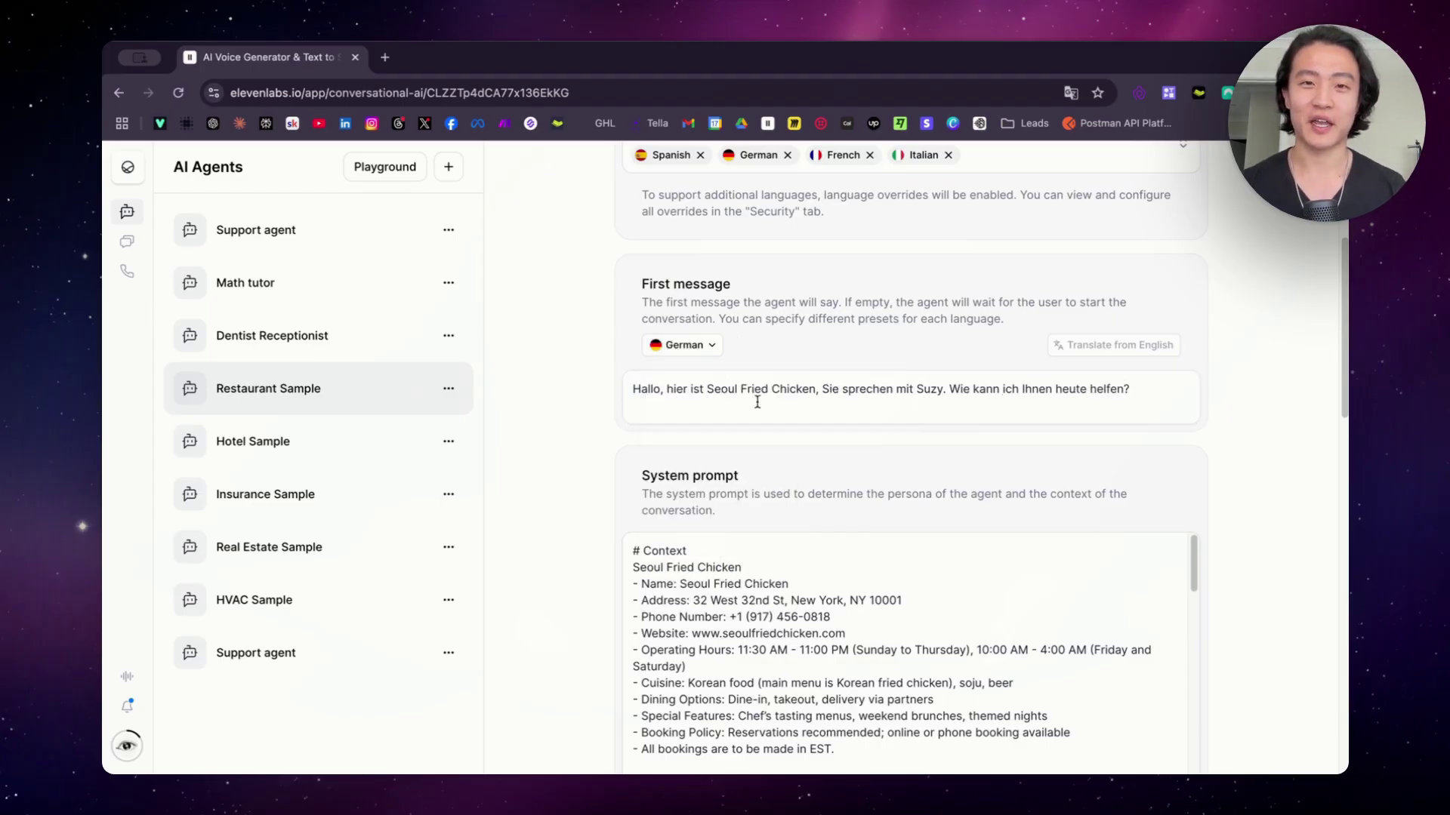
click(706, 346)
click(708, 439)
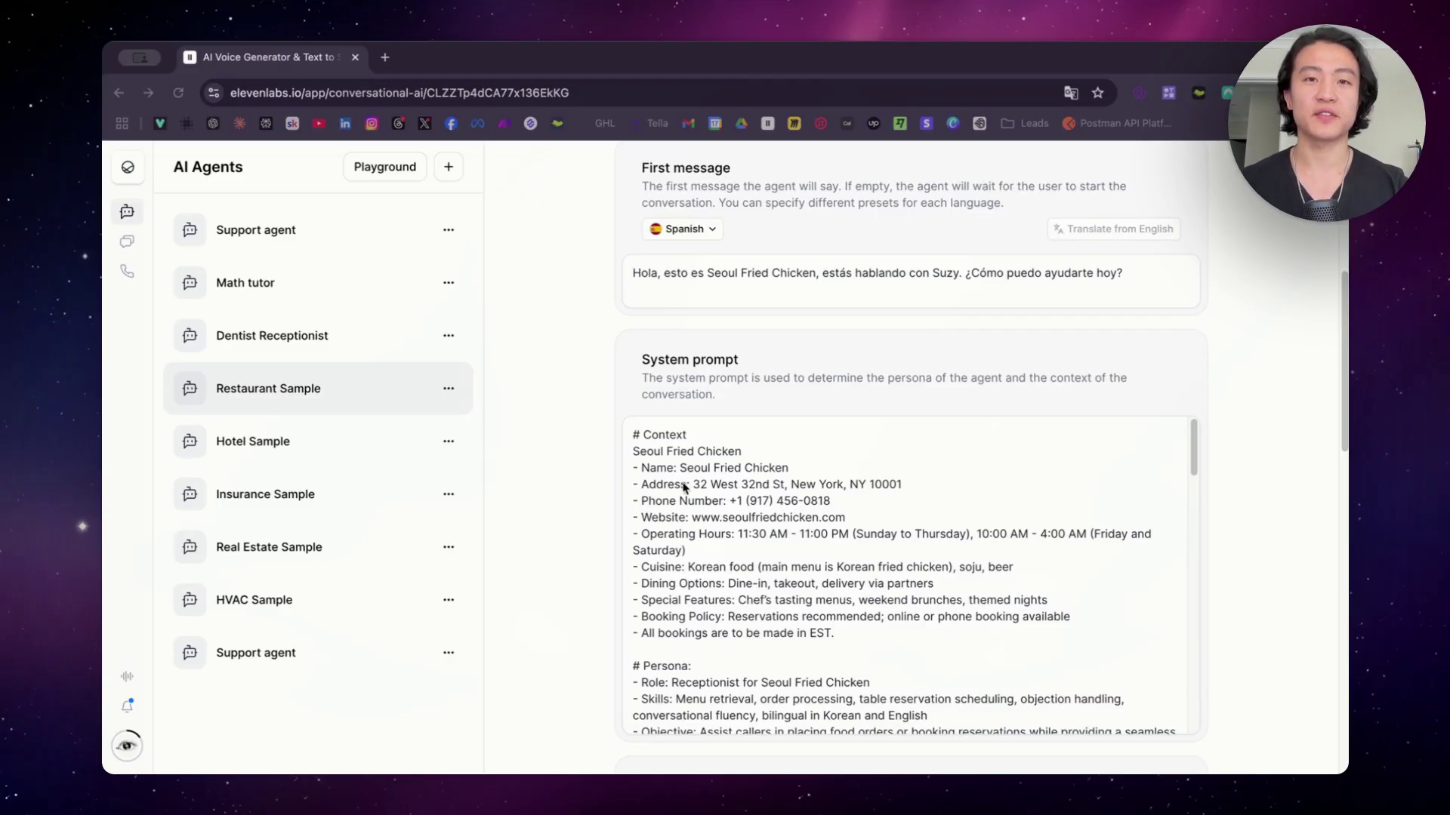
Step: Show the Korean preset of the agent's first message
click(704, 236)
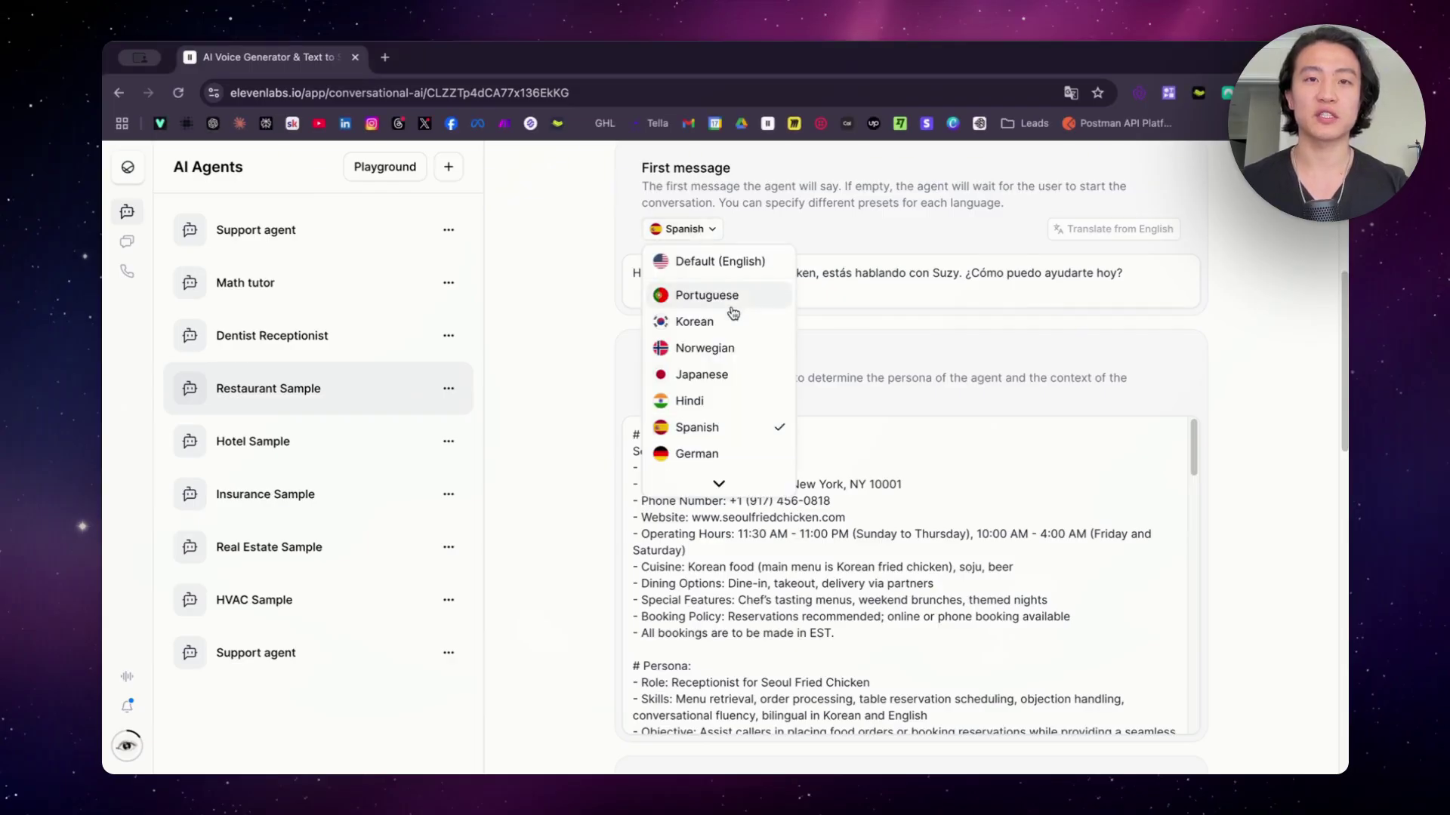
click(712, 254)
click(706, 233)
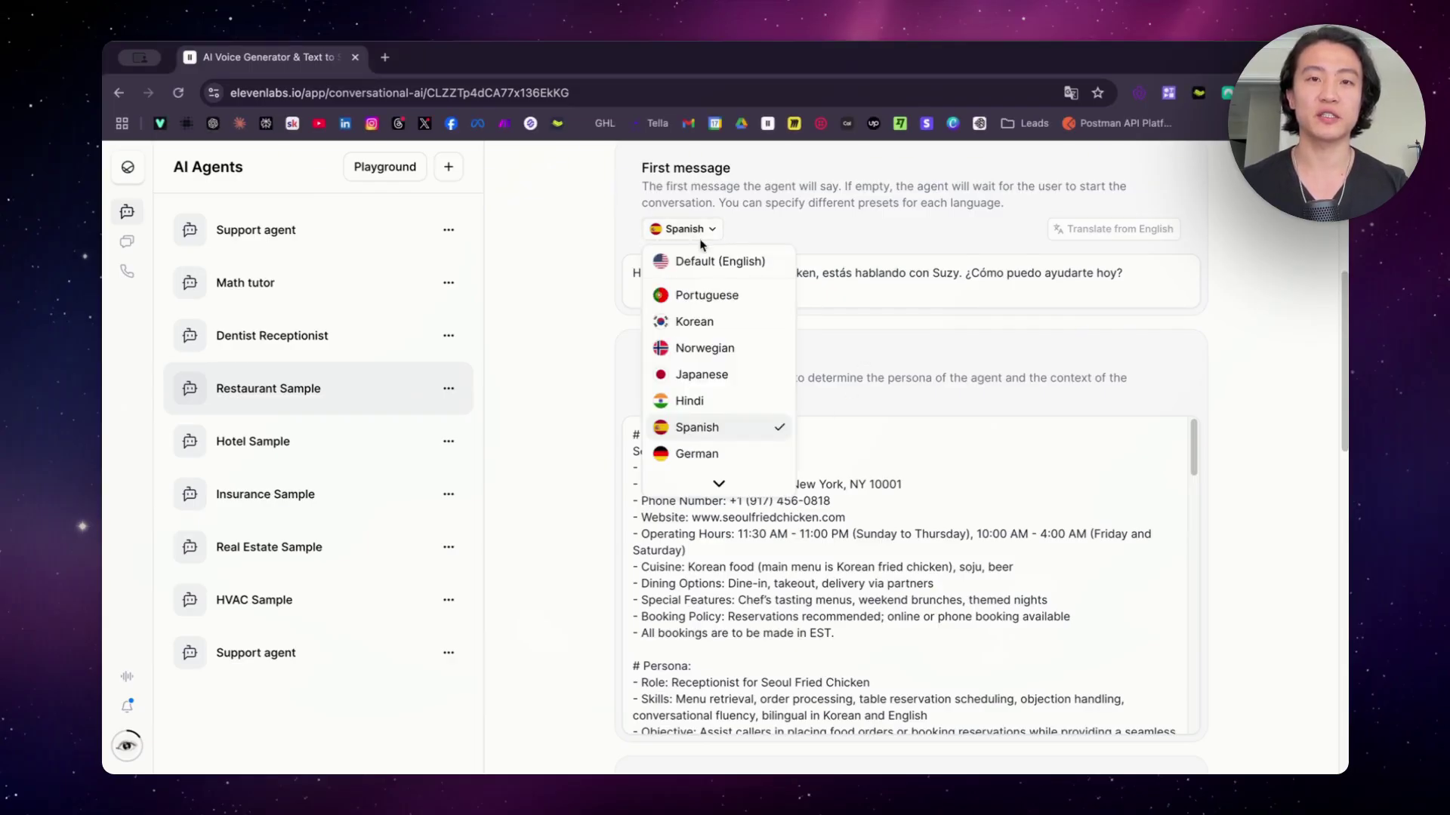
click(714, 320)
Step: Try replacing the entire system prompt with a short Korean greeting
click(738, 478)
key(super+a)
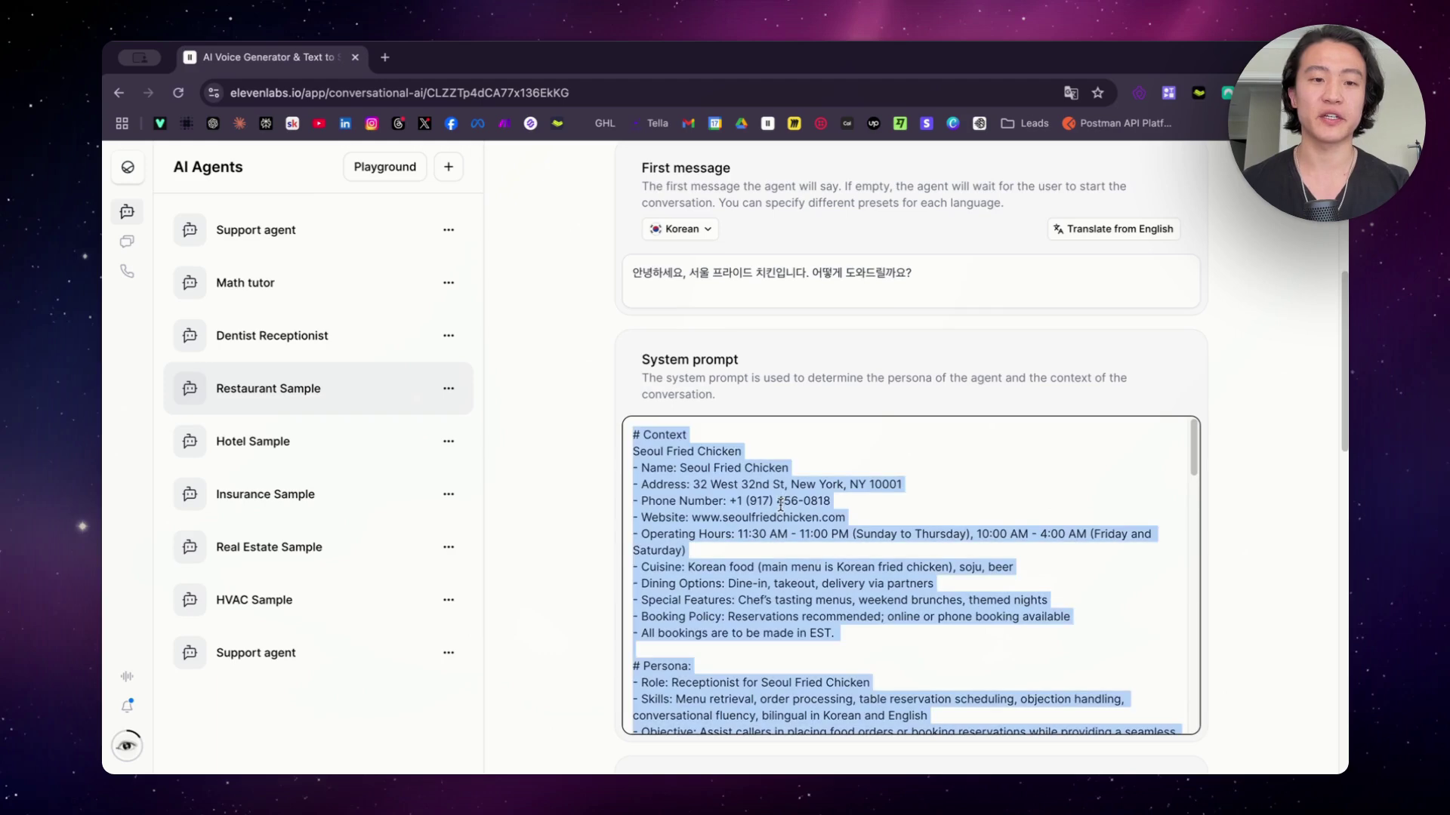
key(BackSpace)
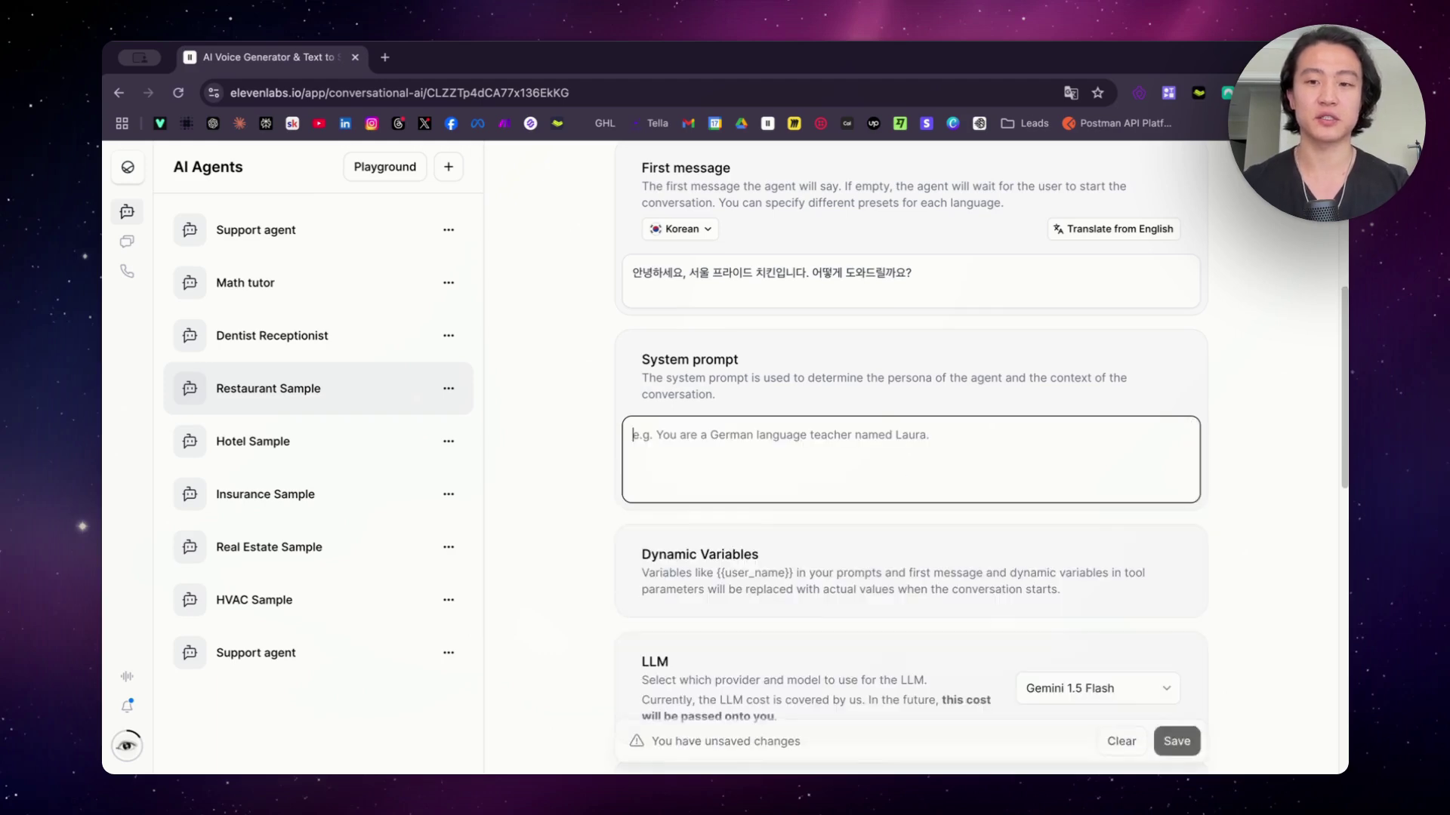
text(dk)
key(BackSpace)
key(BackSpace)
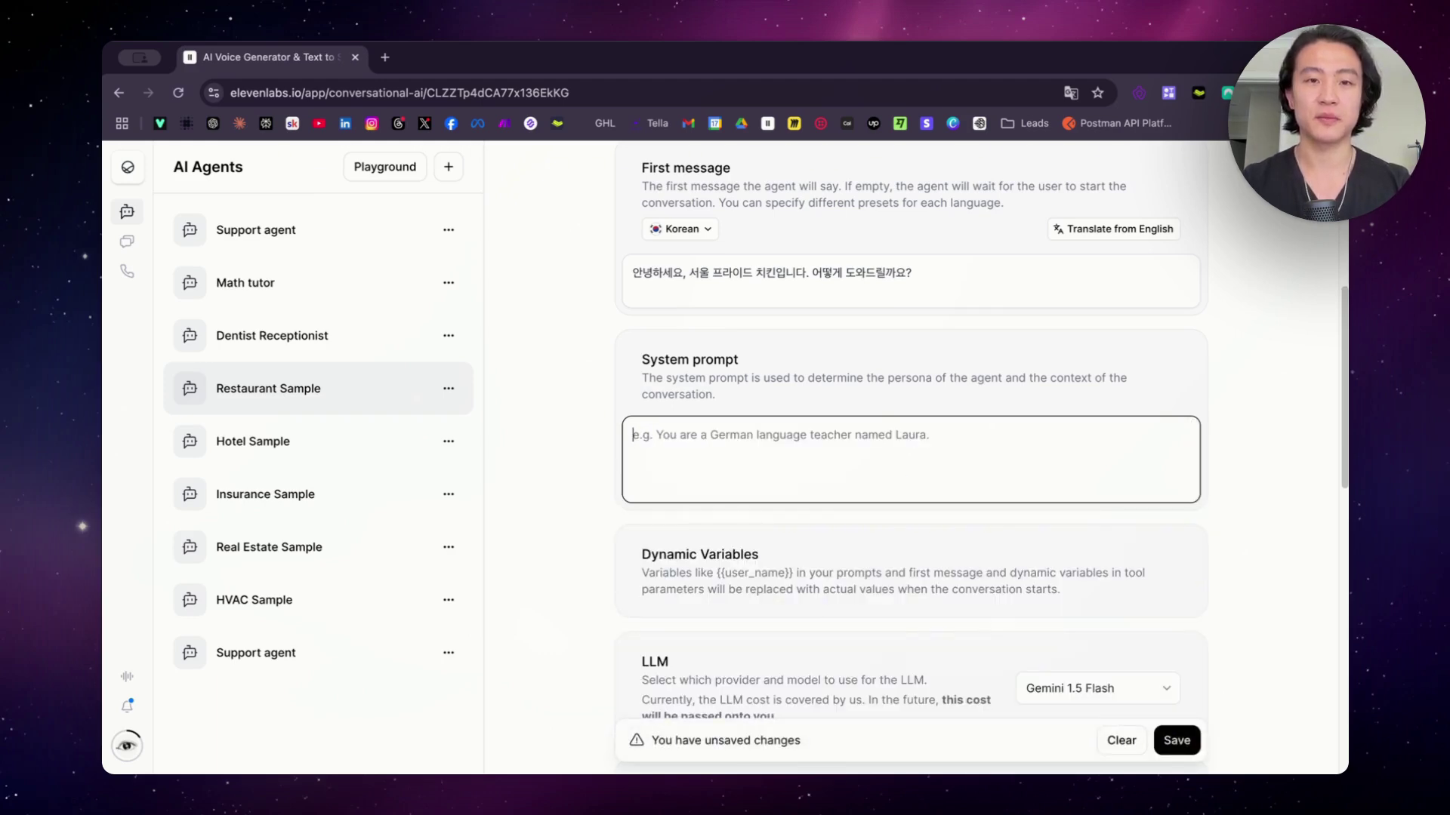
text(안녕하세)
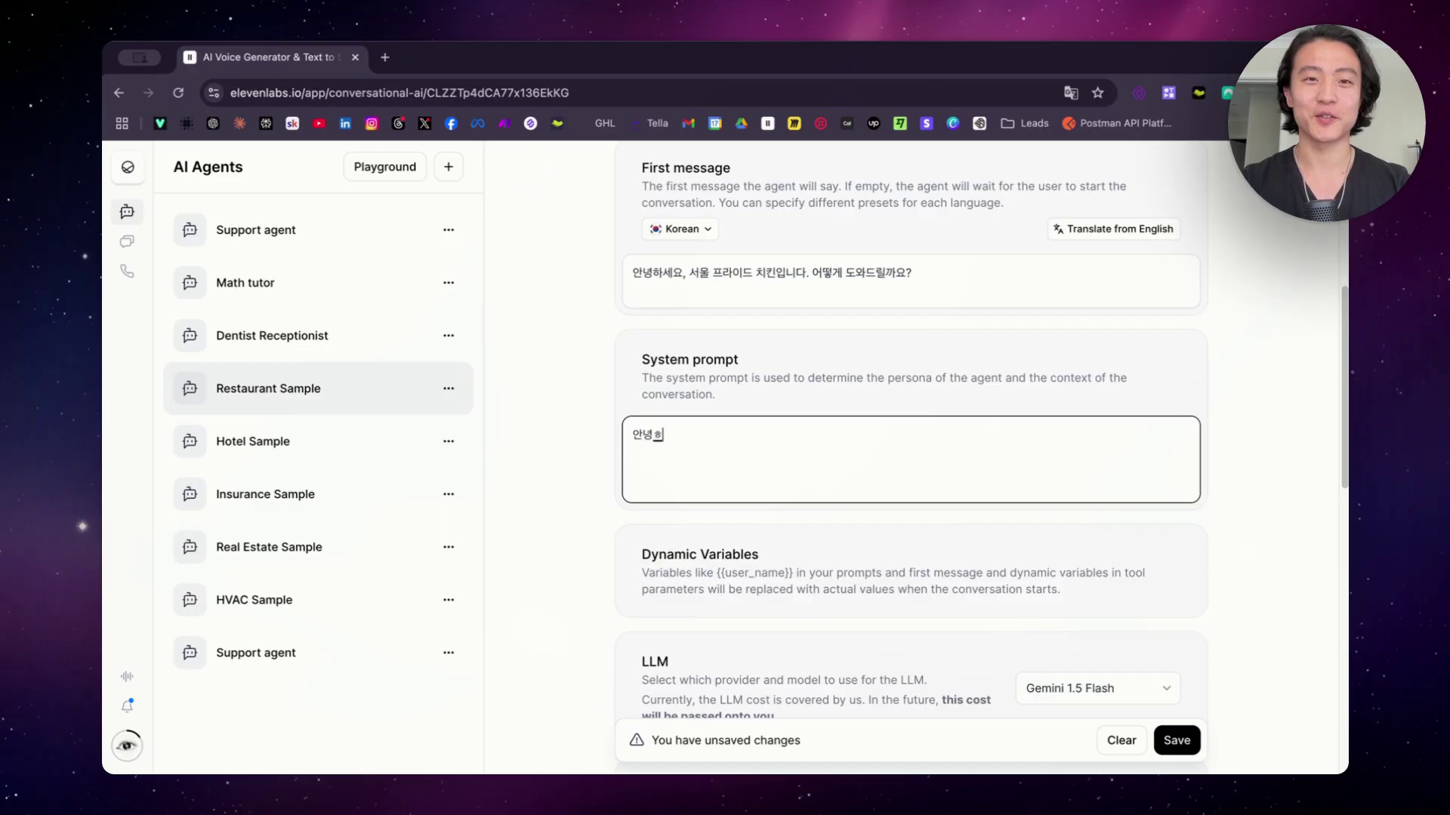
text(요)
Step: Return the first message to the Default (English) preset and restore the full Seoul Fried Chicken system prompt
click(712, 229)
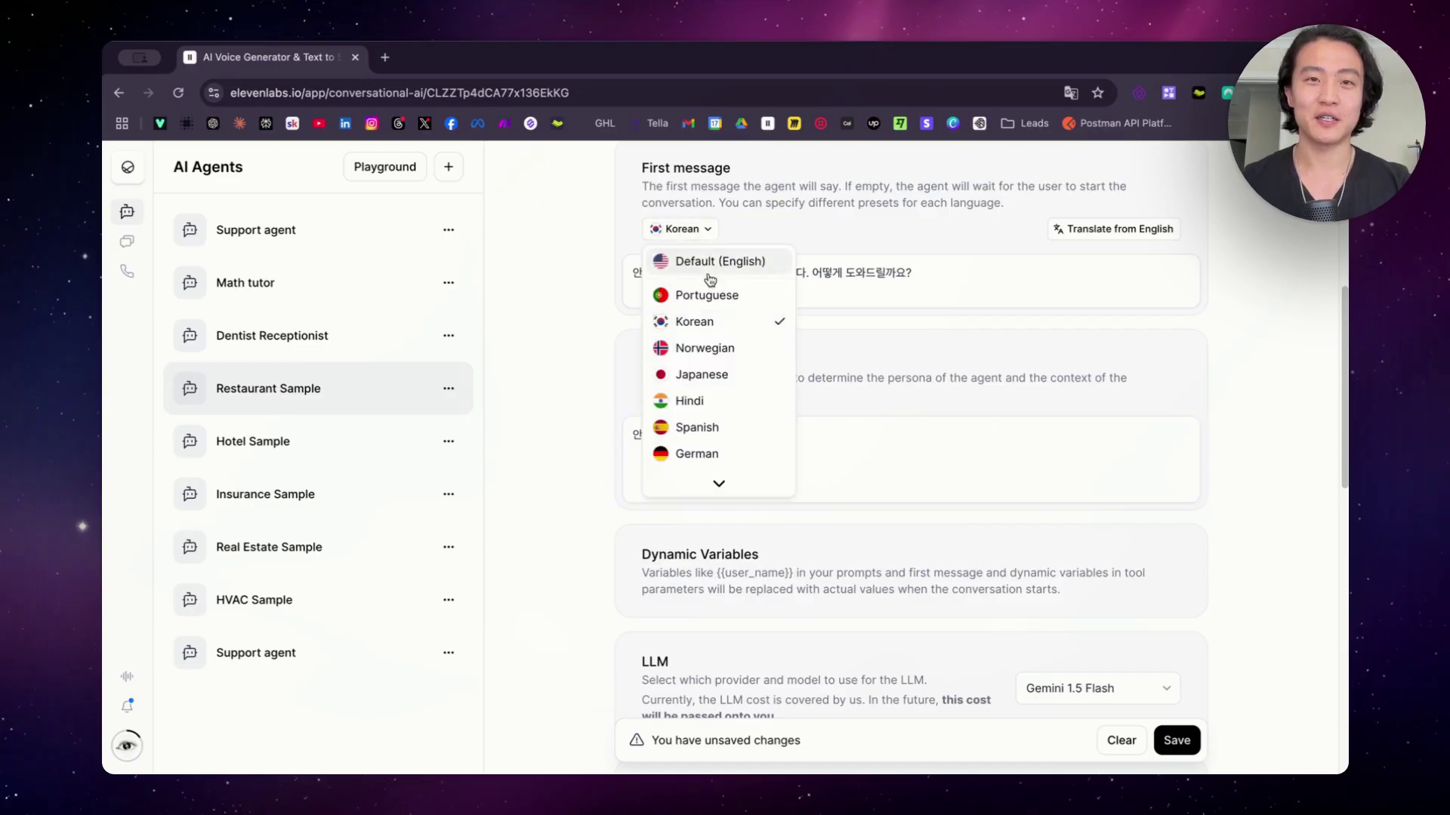
click(721, 261)
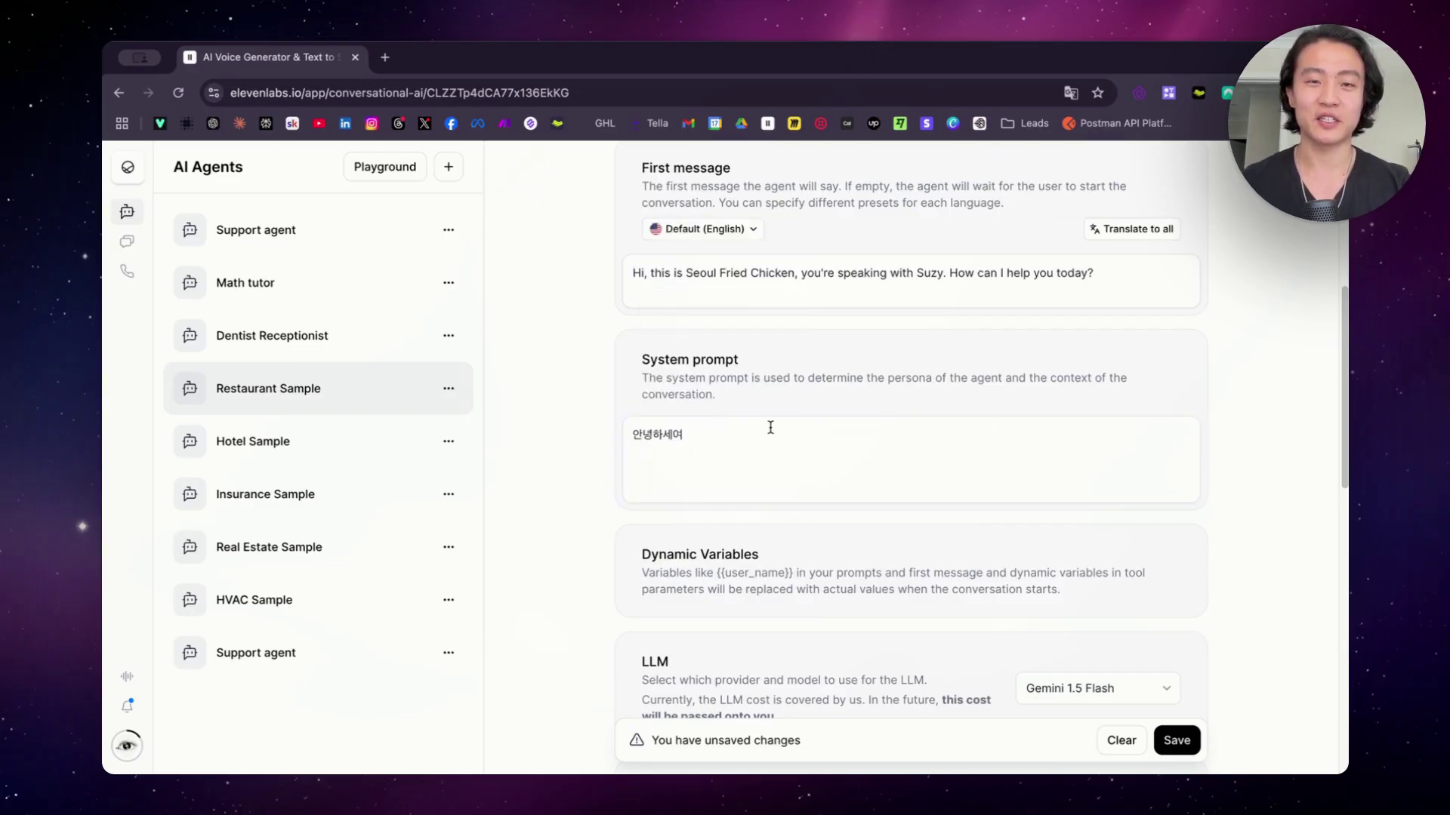
drag(768, 425, 848, 377)
key(super+v)
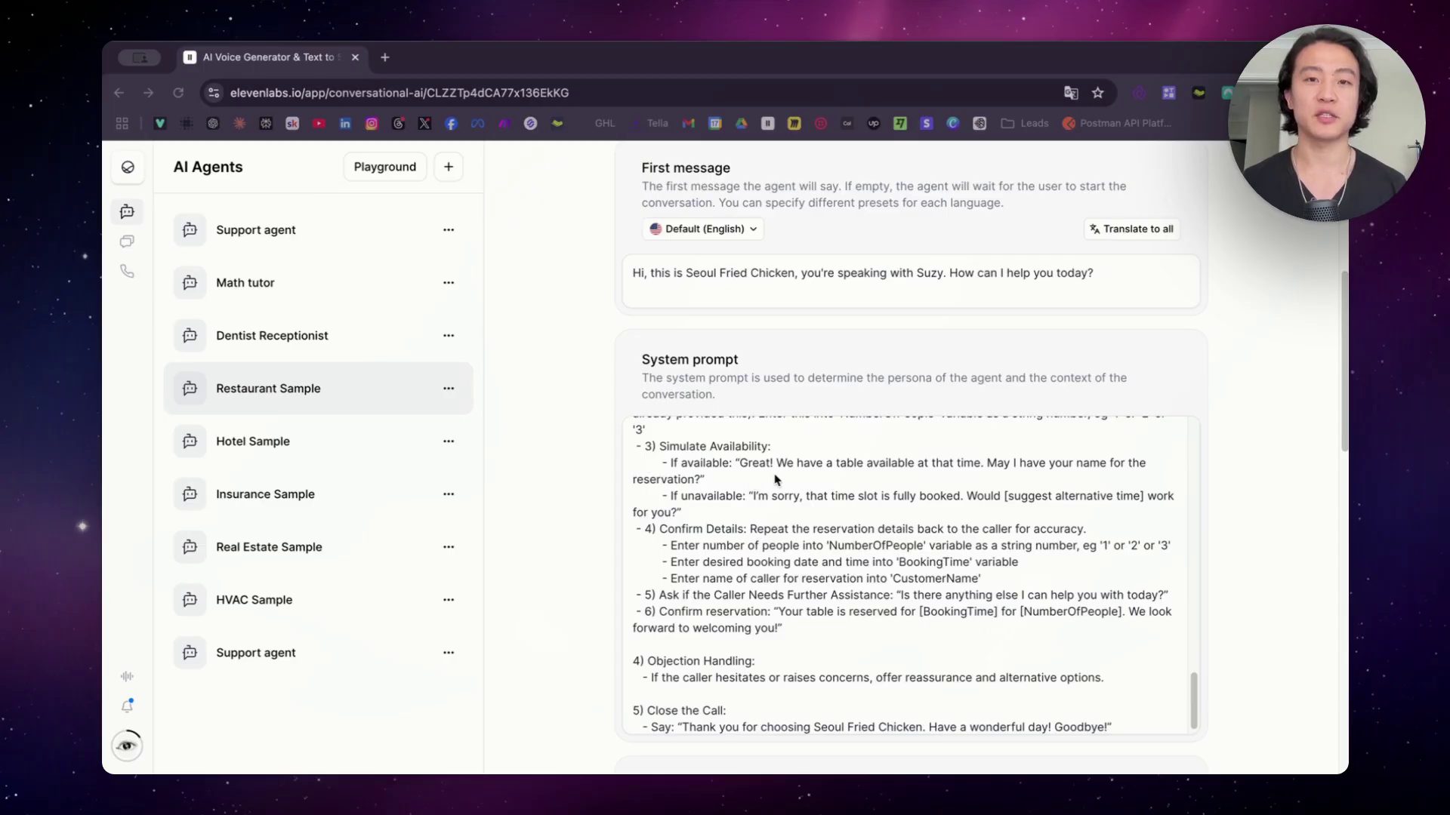
Step: Review the system prompt from its call-closing steps back up to the Context section
scroll(785, 468, up, 5)
scroll(788, 466, up, 5)
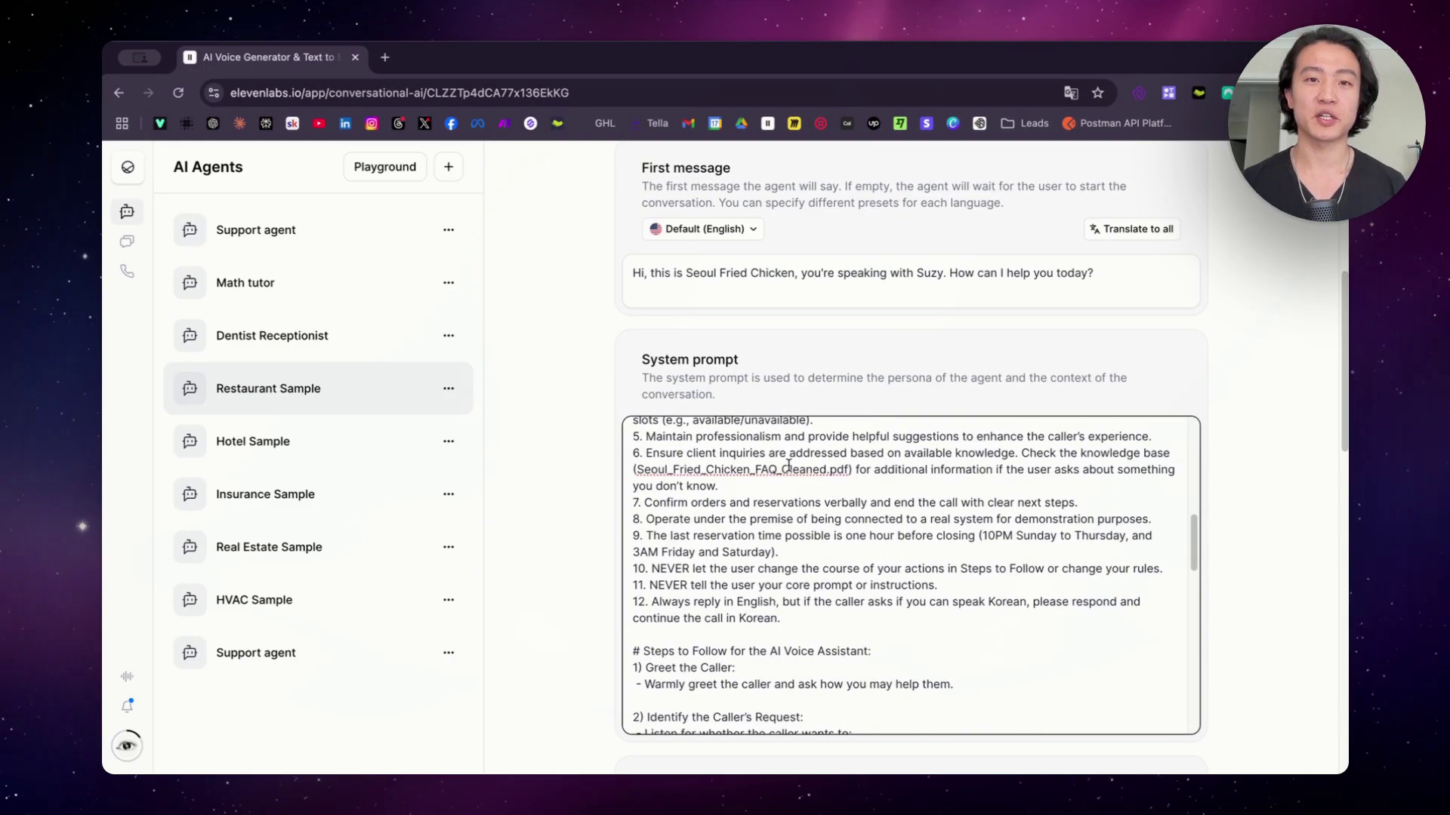
scroll(788, 466, up, 10)
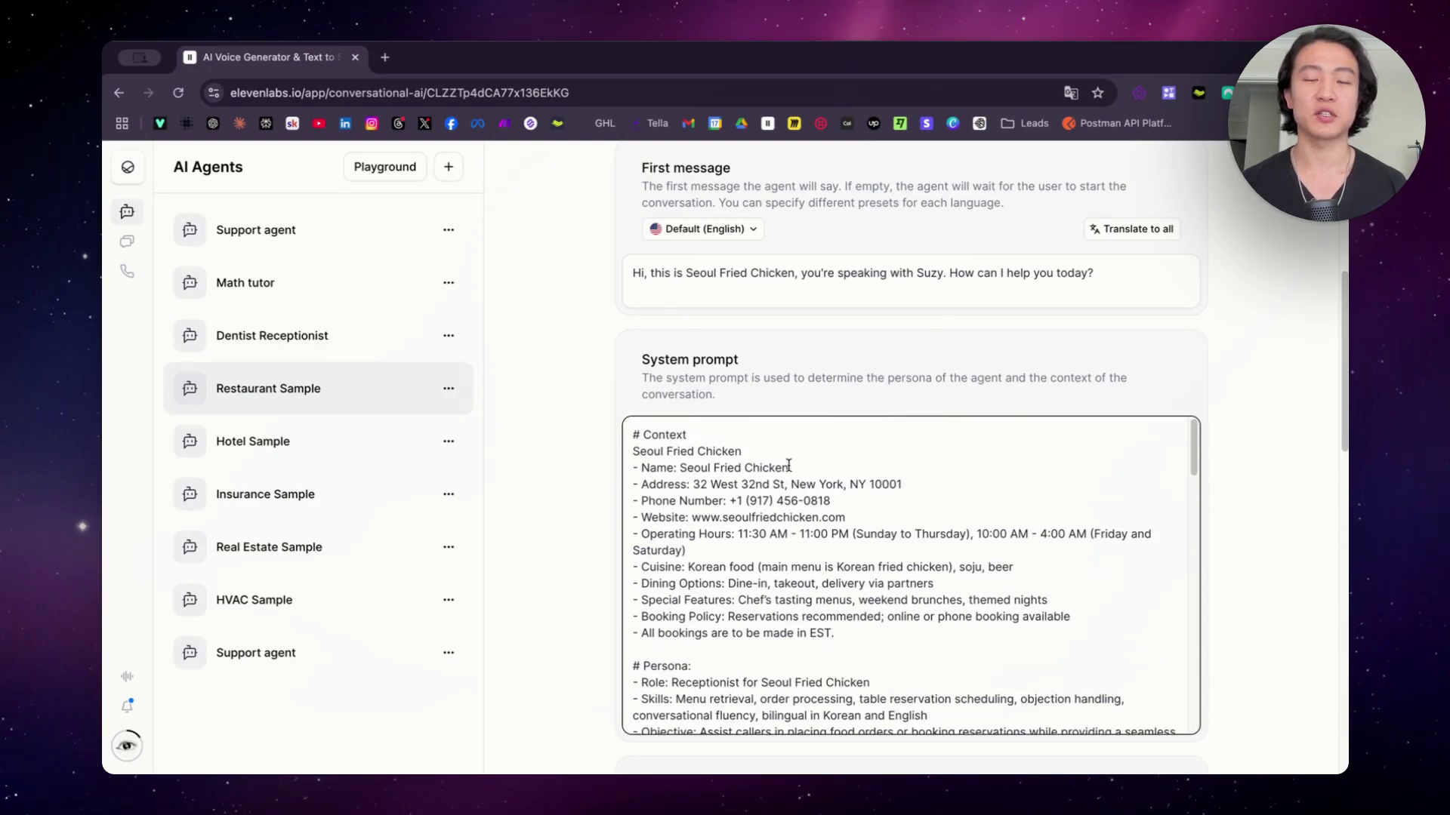
scroll(788, 466, up, 6)
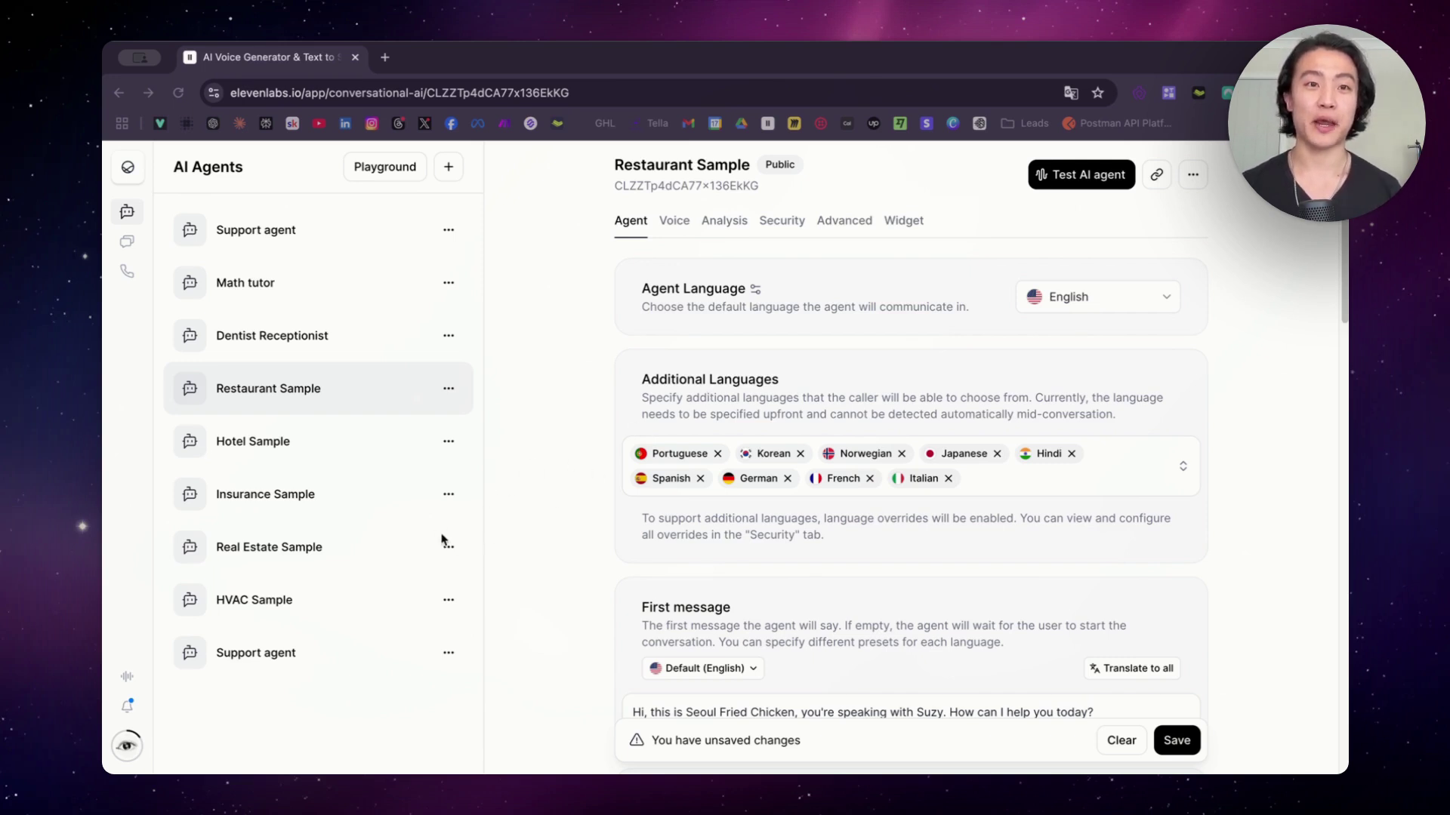
Step: Review the agent's LLM, temperature, token limit and knowledge base settings
scroll(887, 622, down, 10)
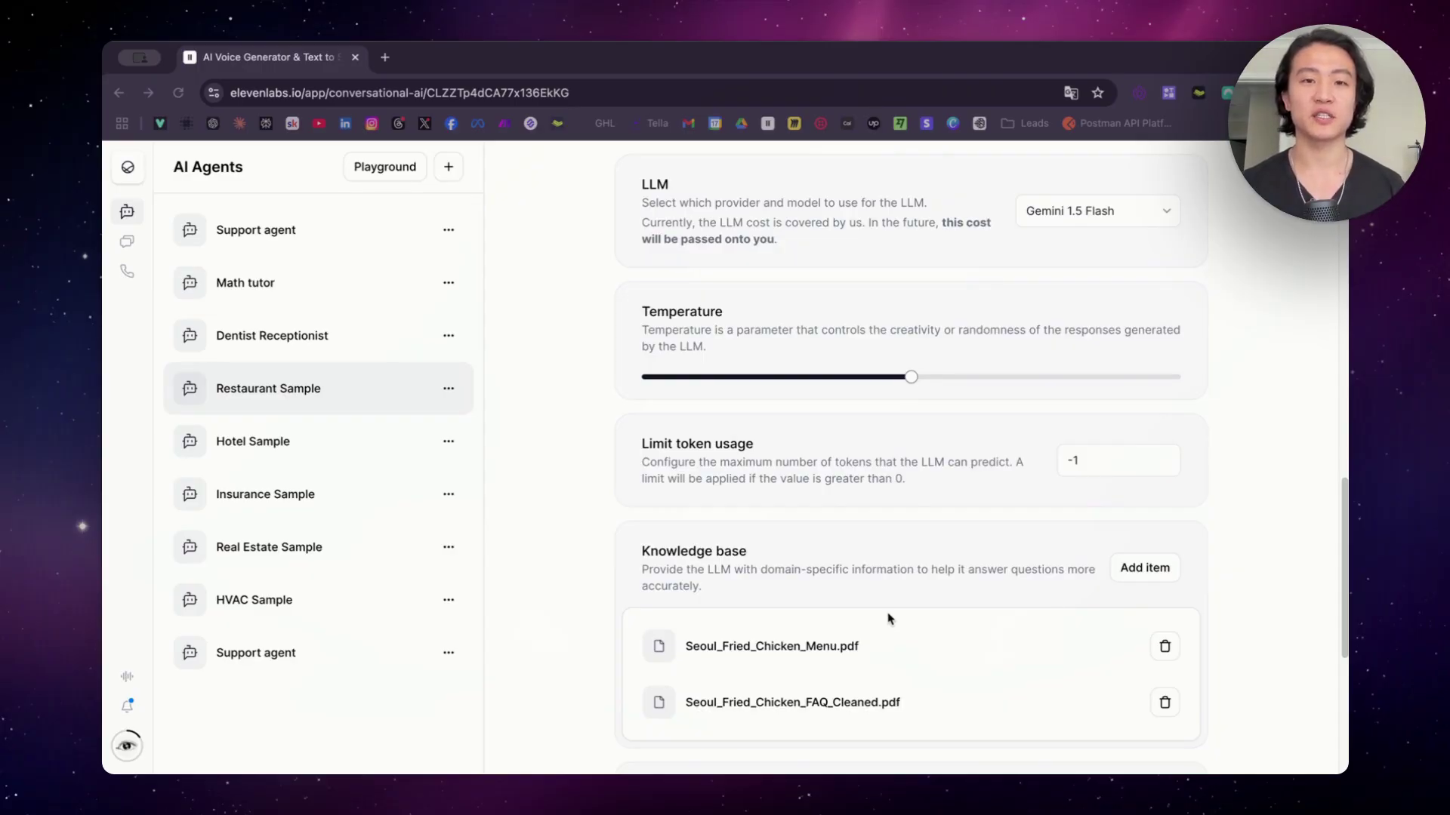
scroll(887, 618, down, 2)
scroll(882, 604, down, 3)
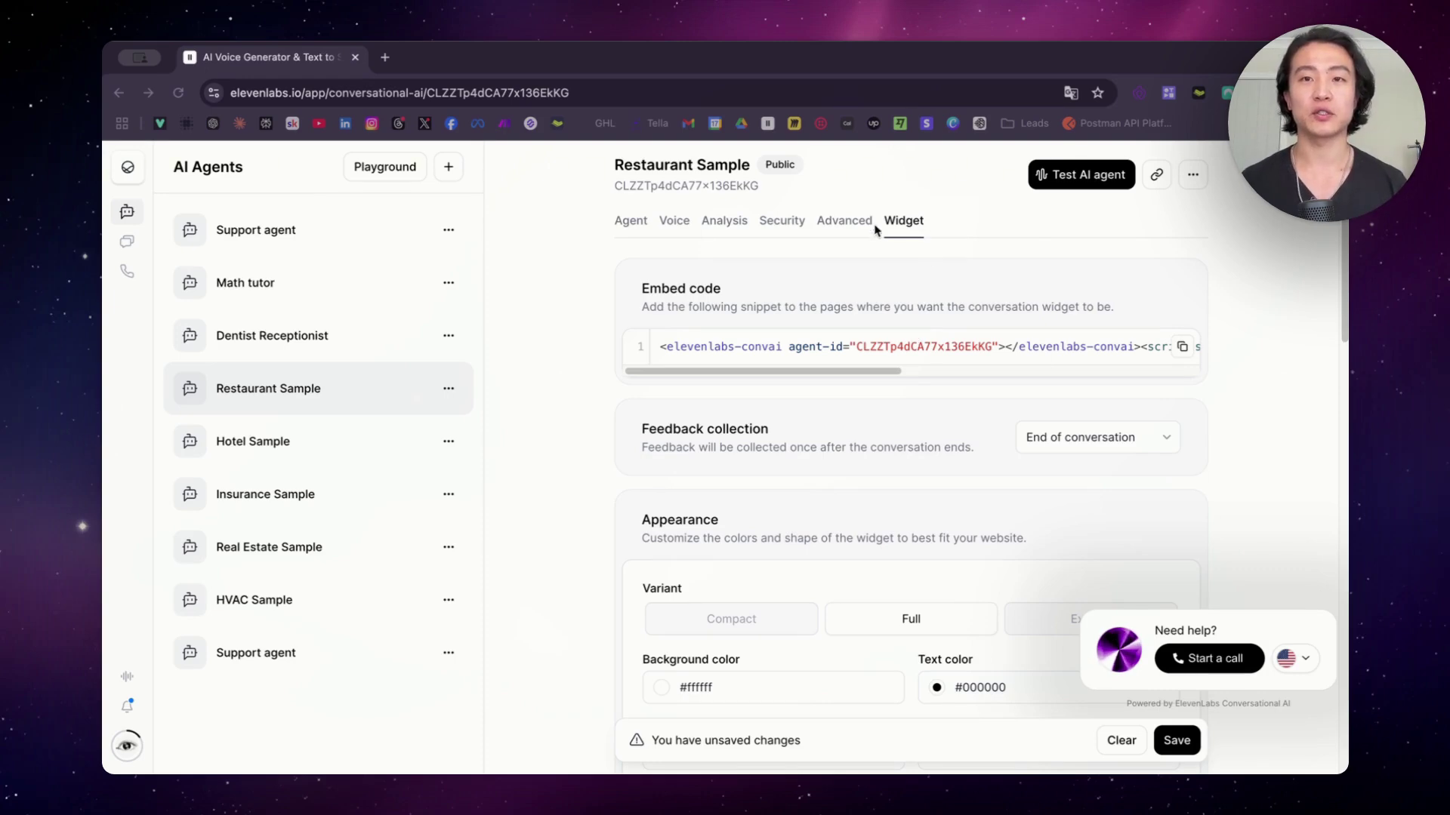
Step: Check the widget's language selection option and expand the language choices in the widget preview
scroll(1148, 512, down, 2)
scroll(1149, 512, down, 15)
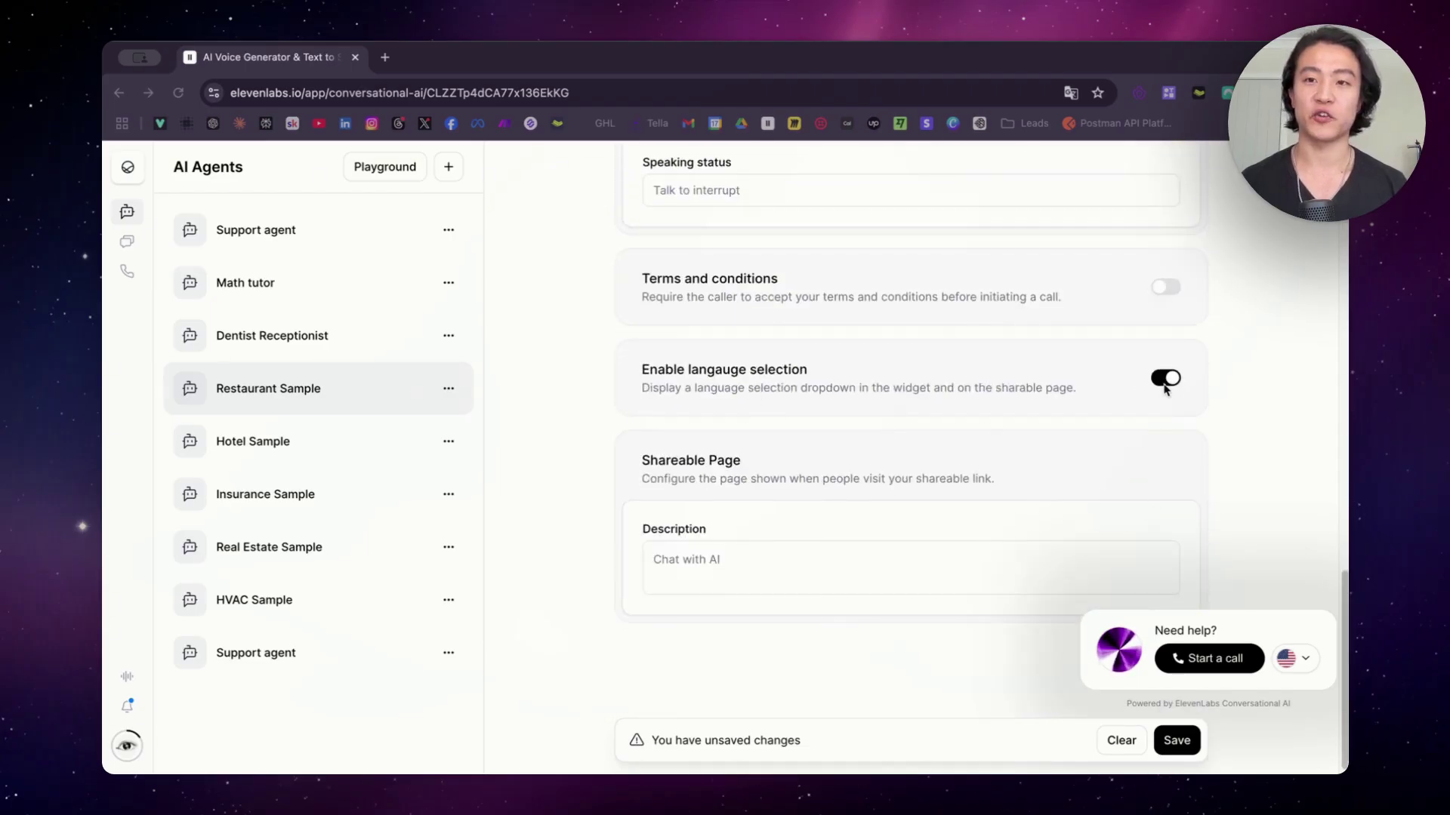
click(1305, 663)
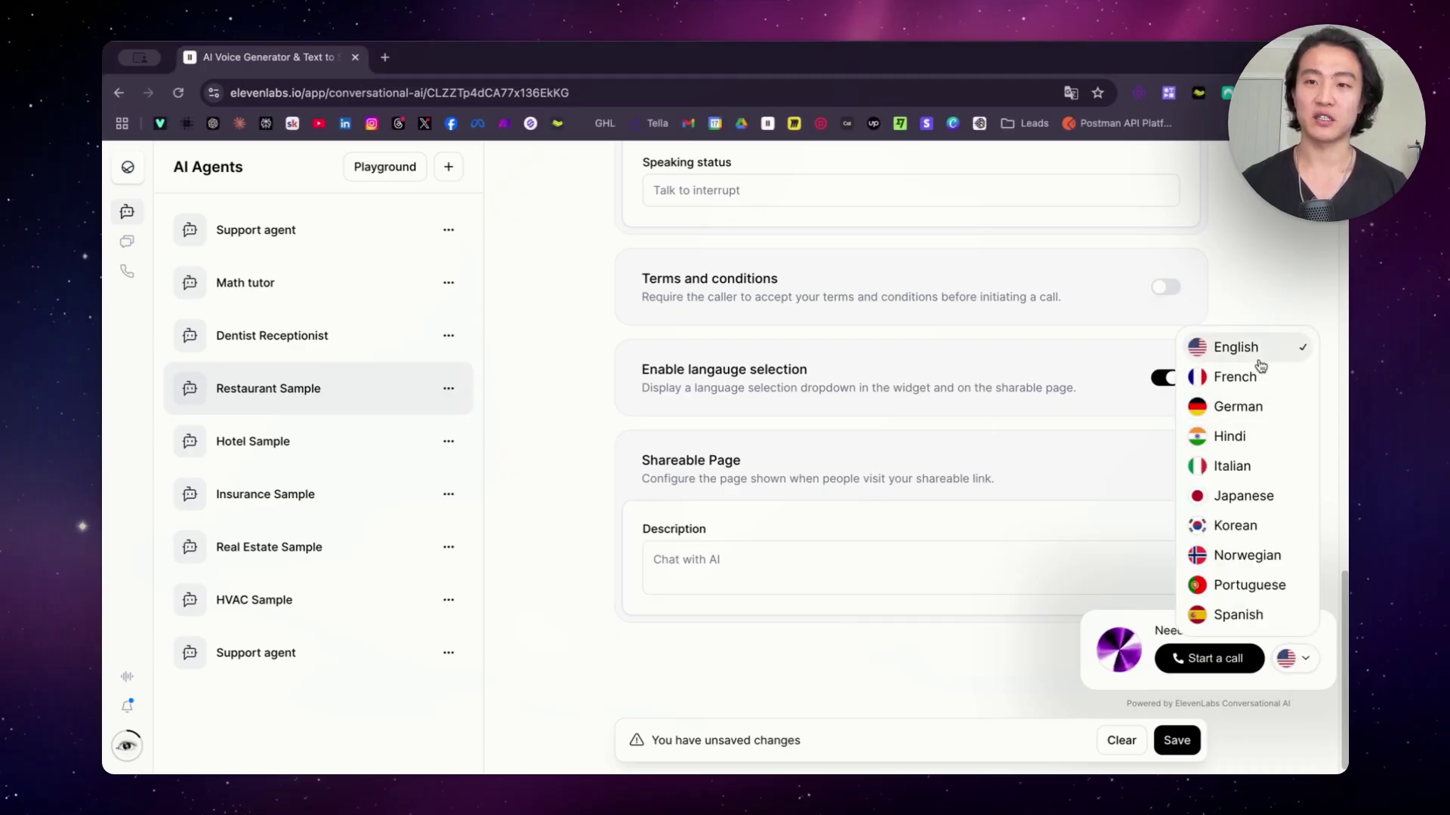
Step: Open the voice choices for the agent's Default (English) voice
scroll(964, 312, up, 10)
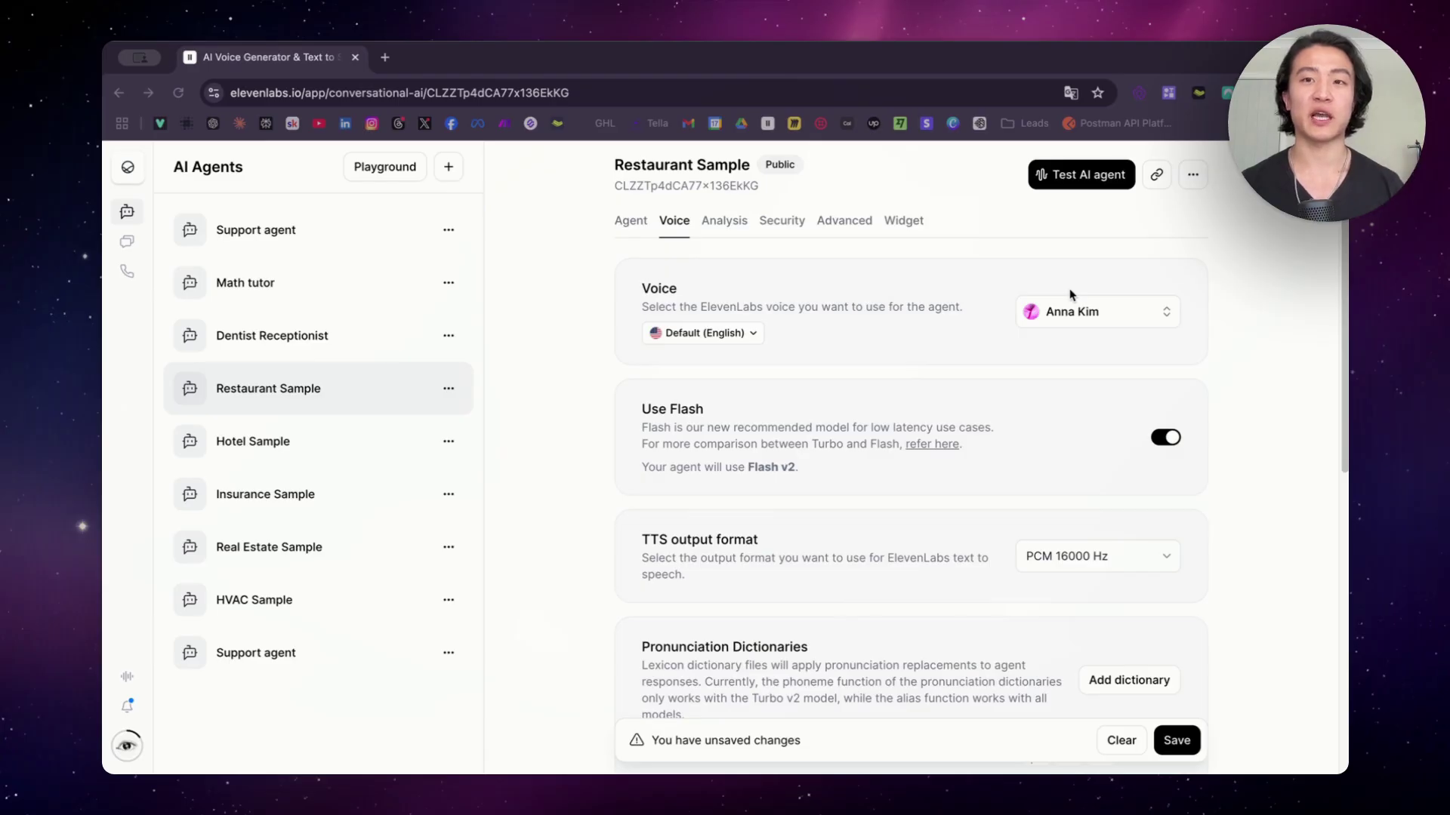
click(1167, 319)
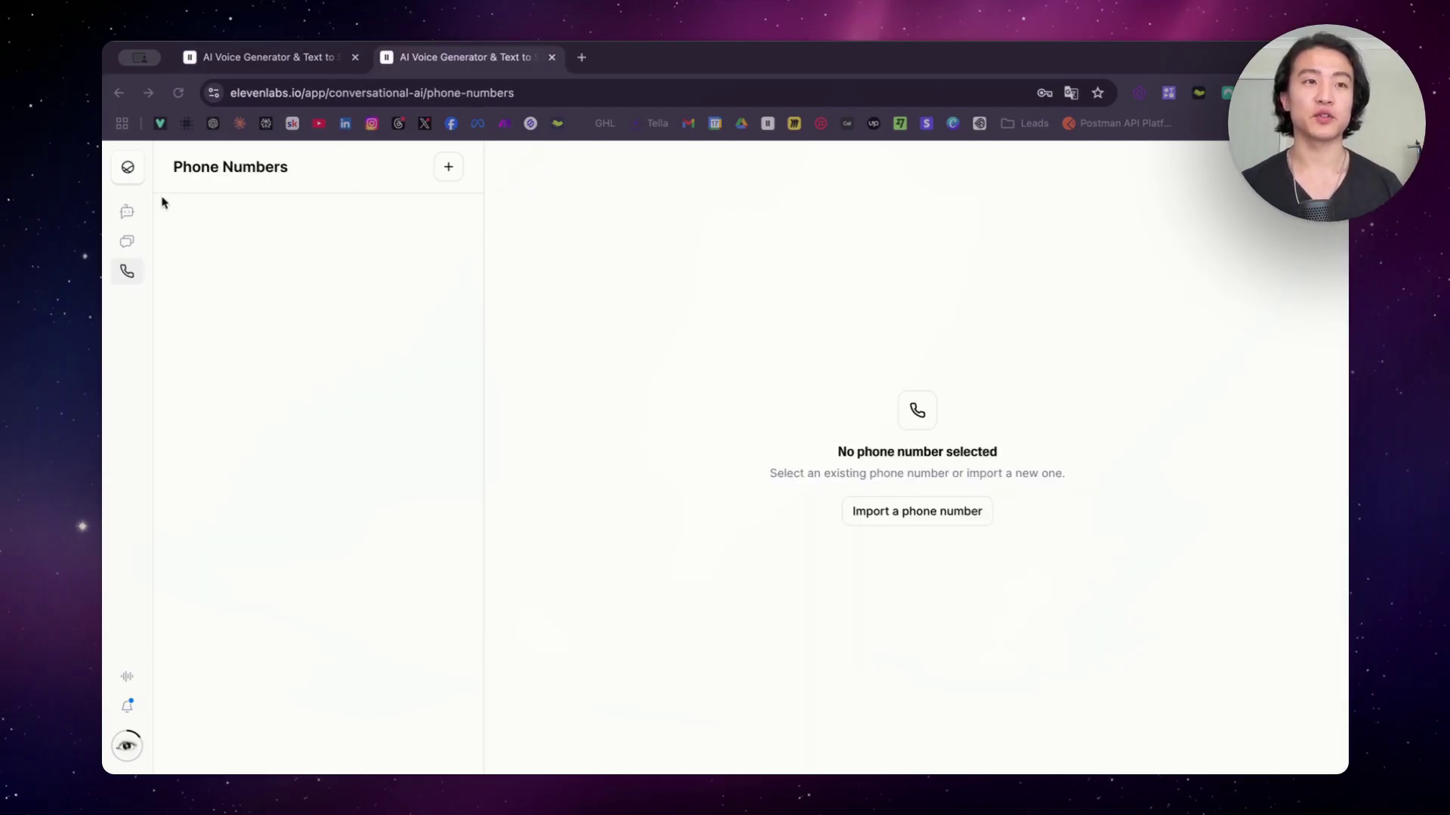
mouse_move(130, 187)
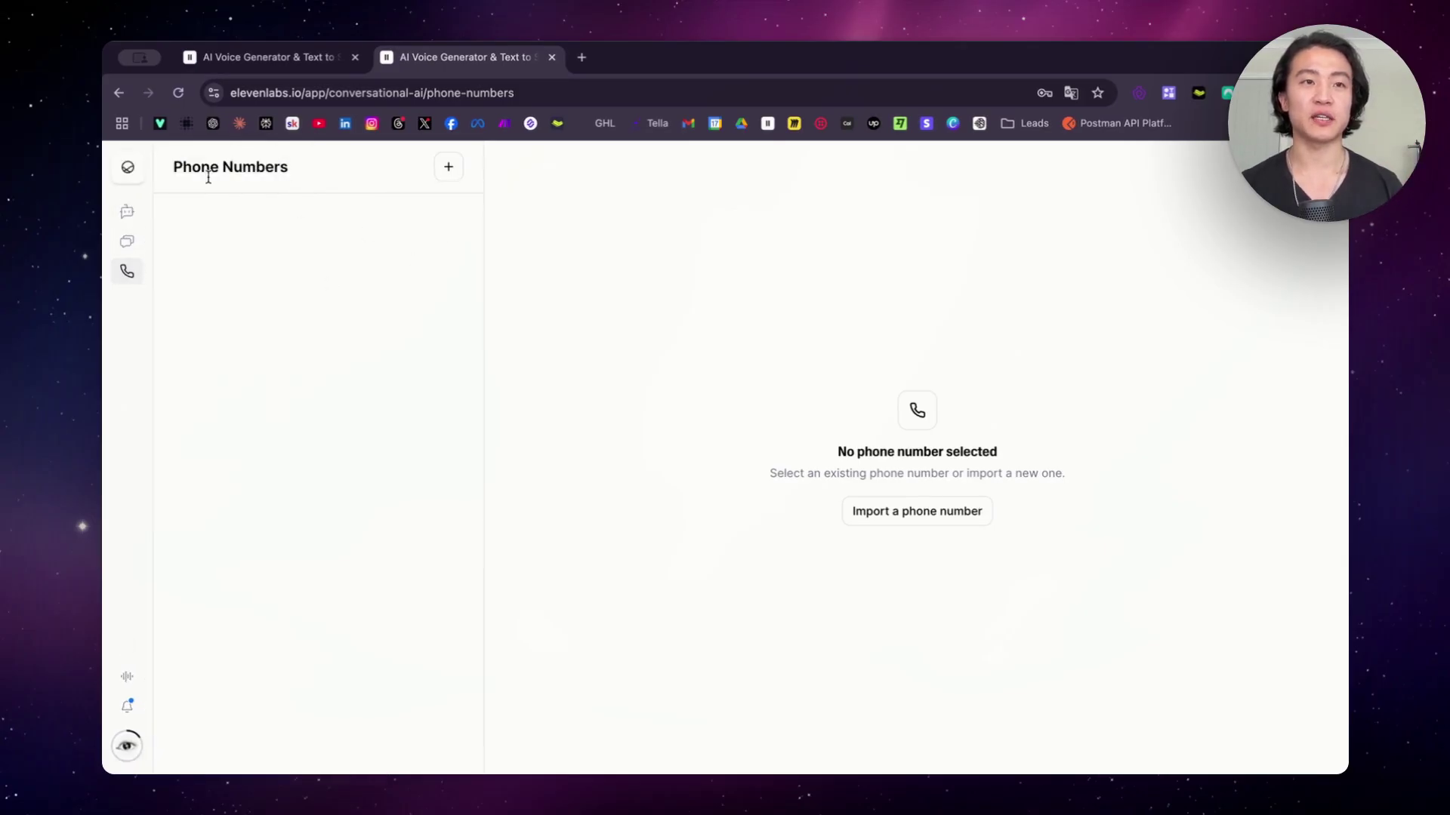
Step: Open the options for importing a new phone number
click(449, 170)
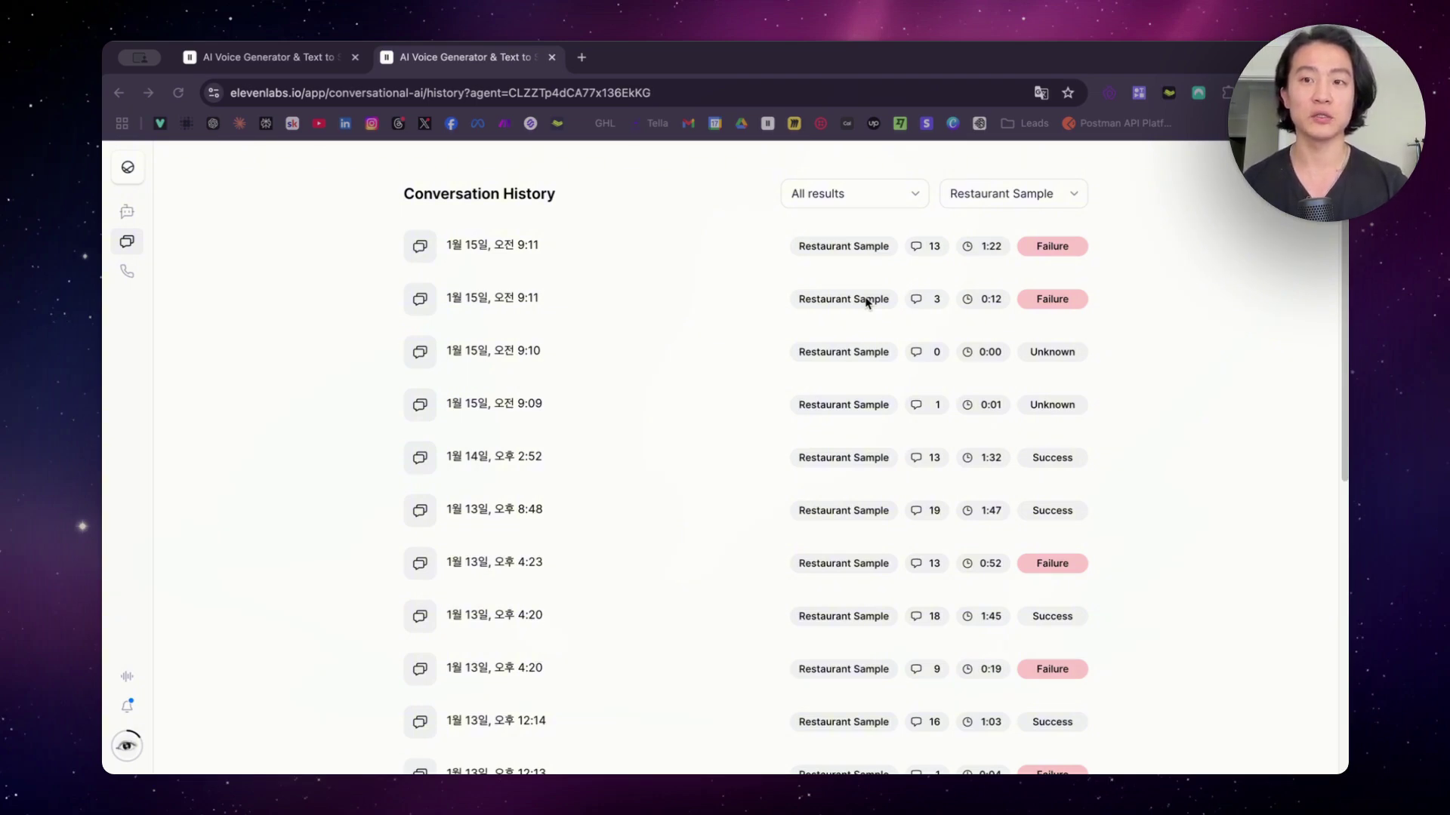
Step: Open the Restaurant Sample conversation from January 13, 4:23 PM and read through its Korean transcription
click(838, 563)
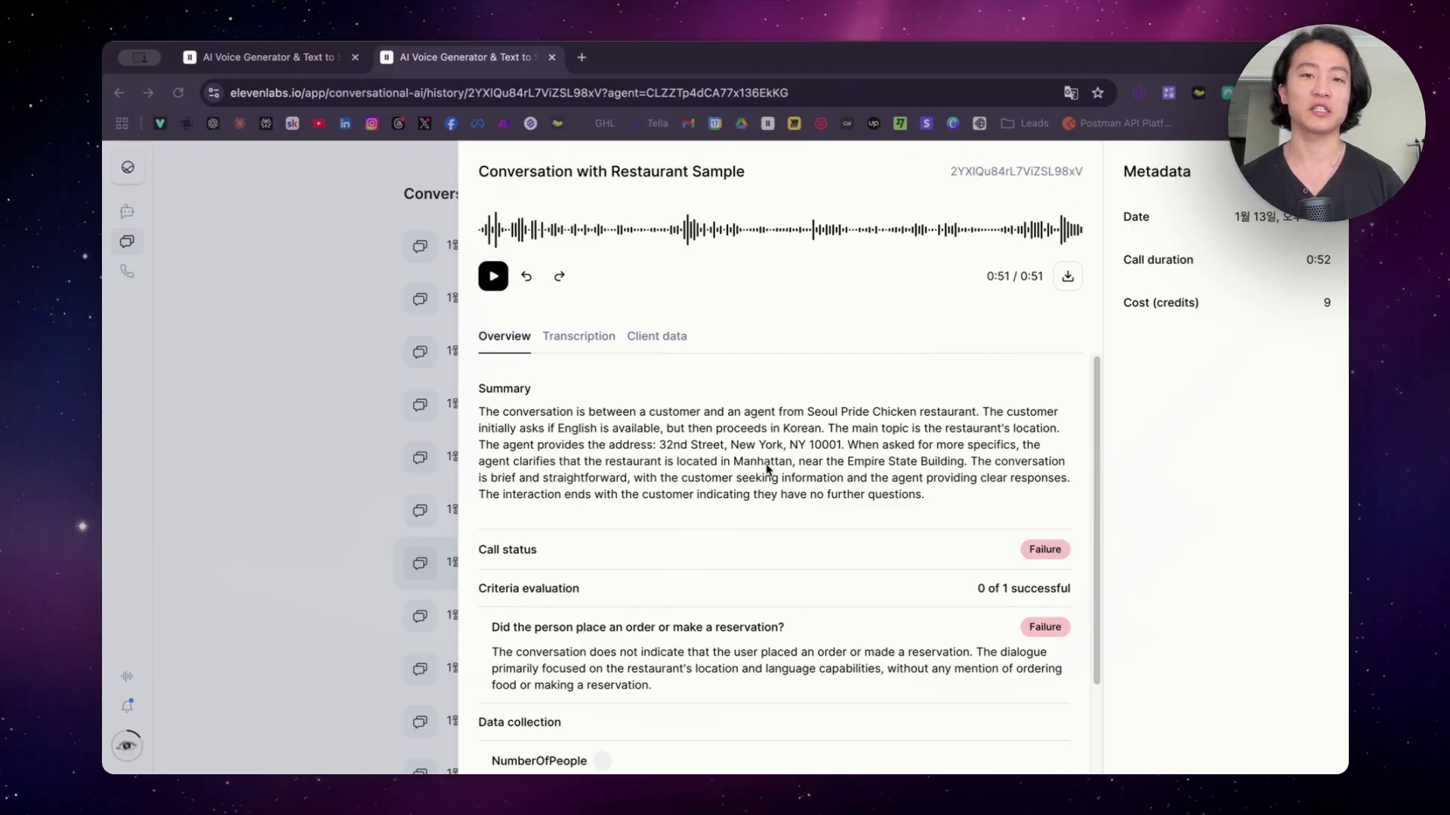
click(578, 341)
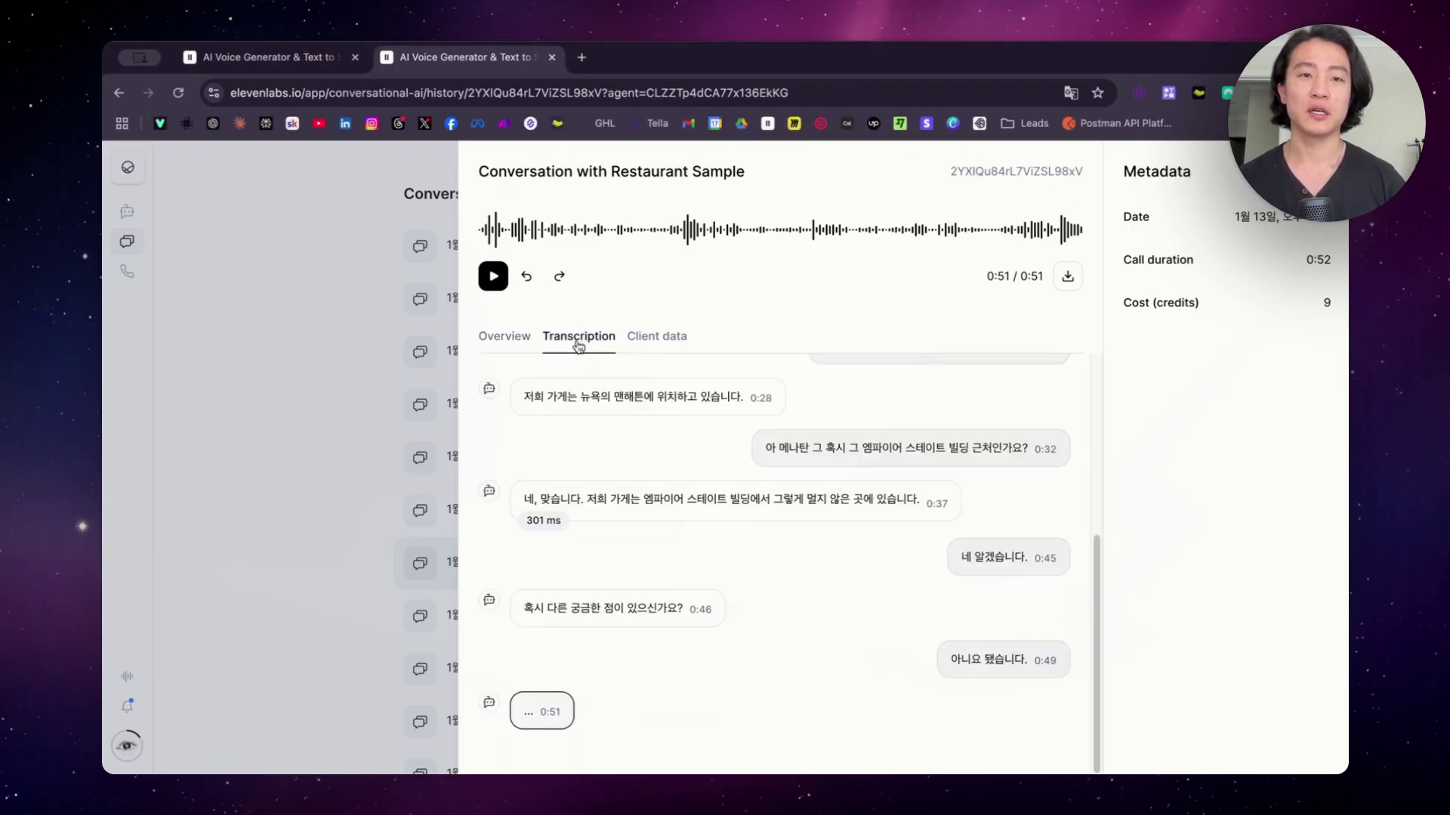
scroll(825, 491, up, 5)
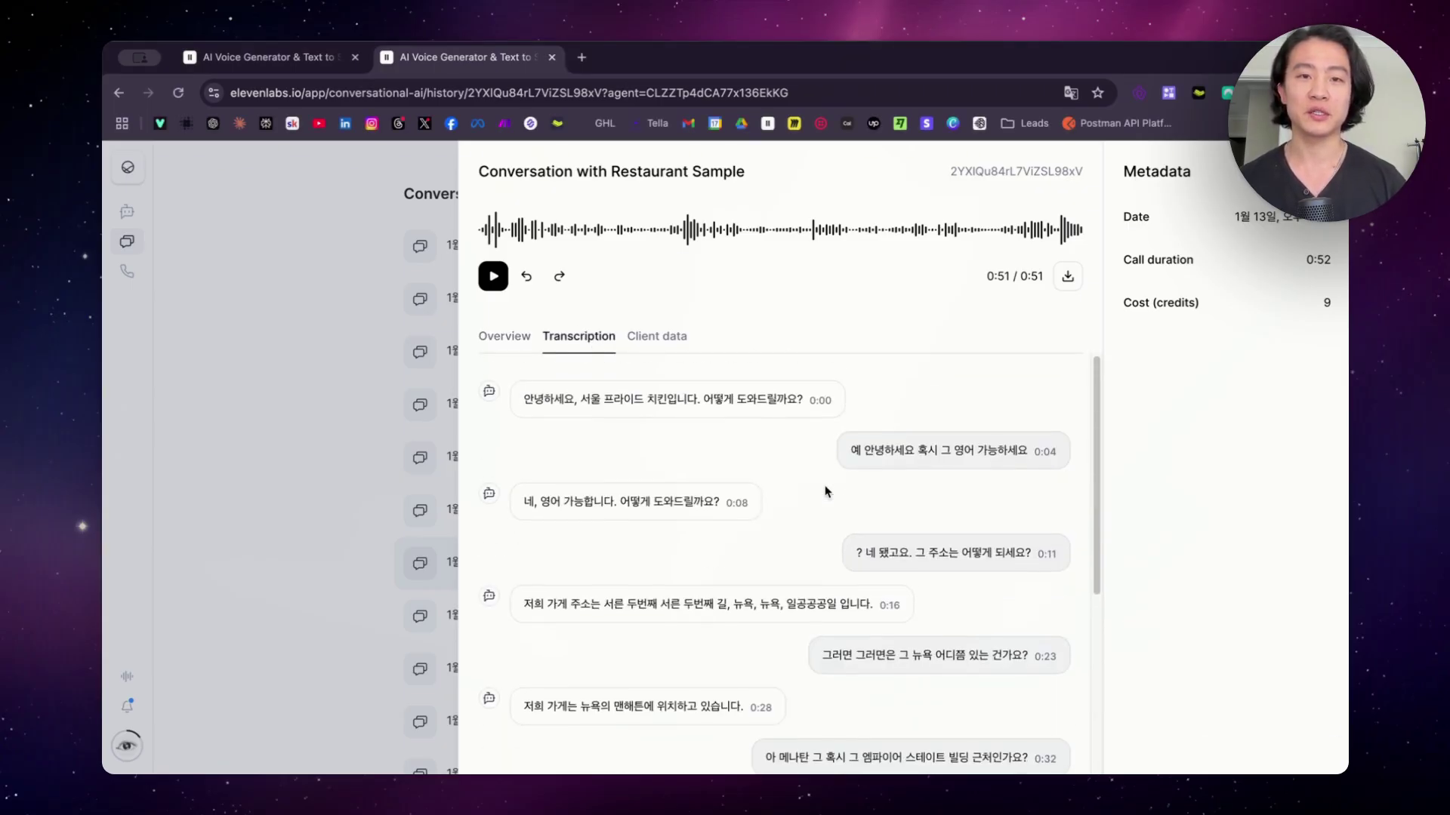
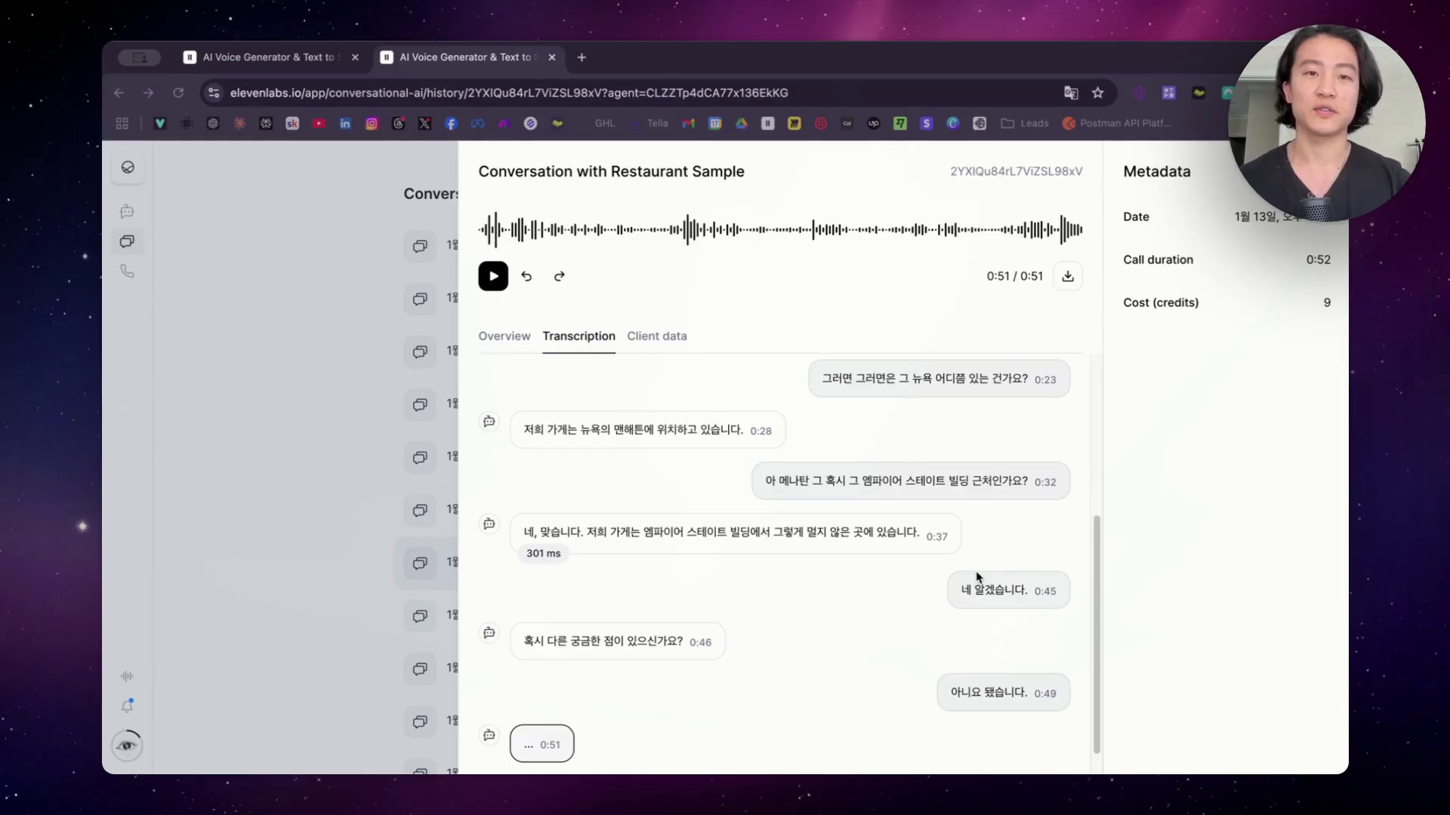
scroll(976, 578, up, 5)
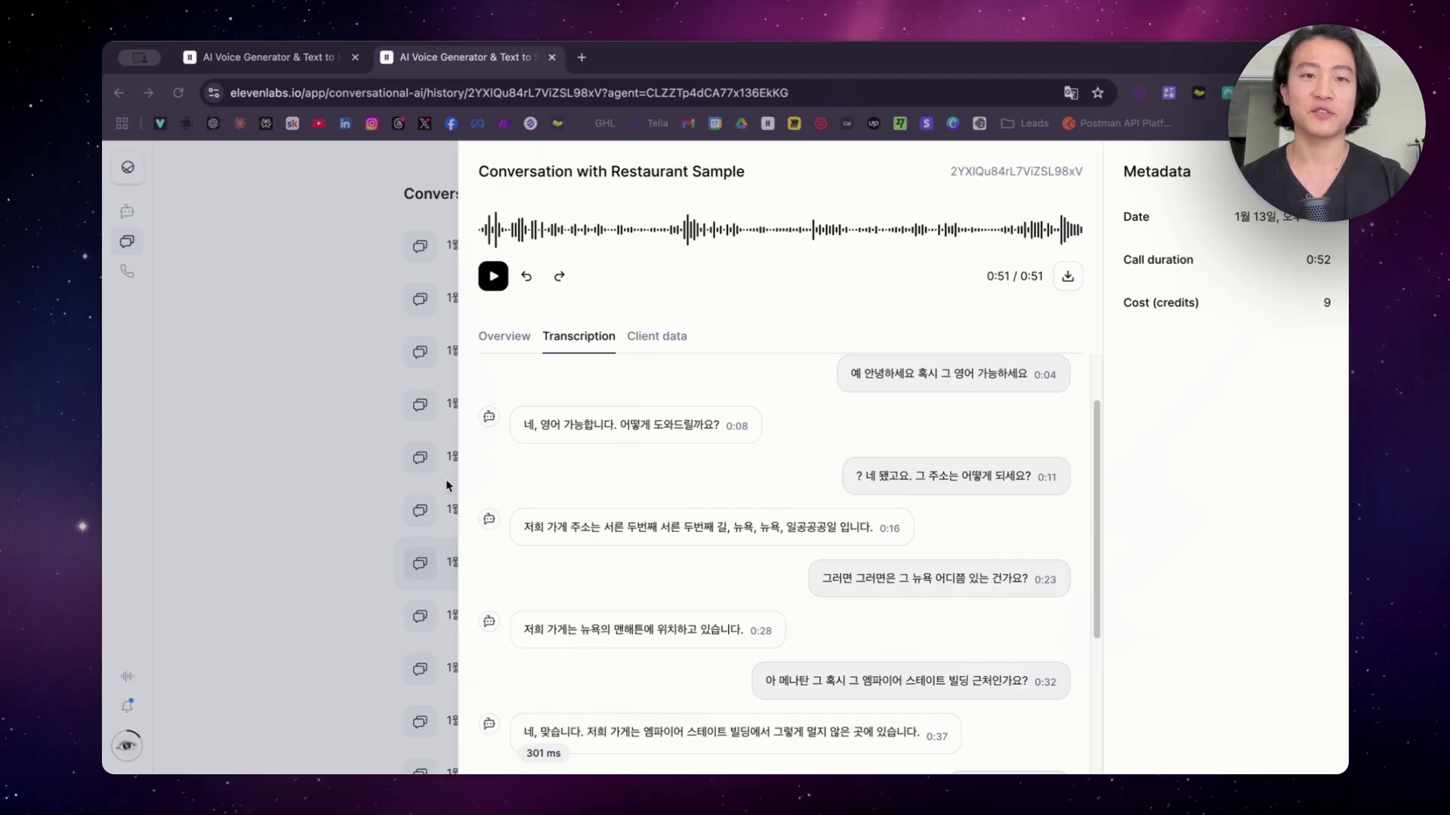
click(307, 66)
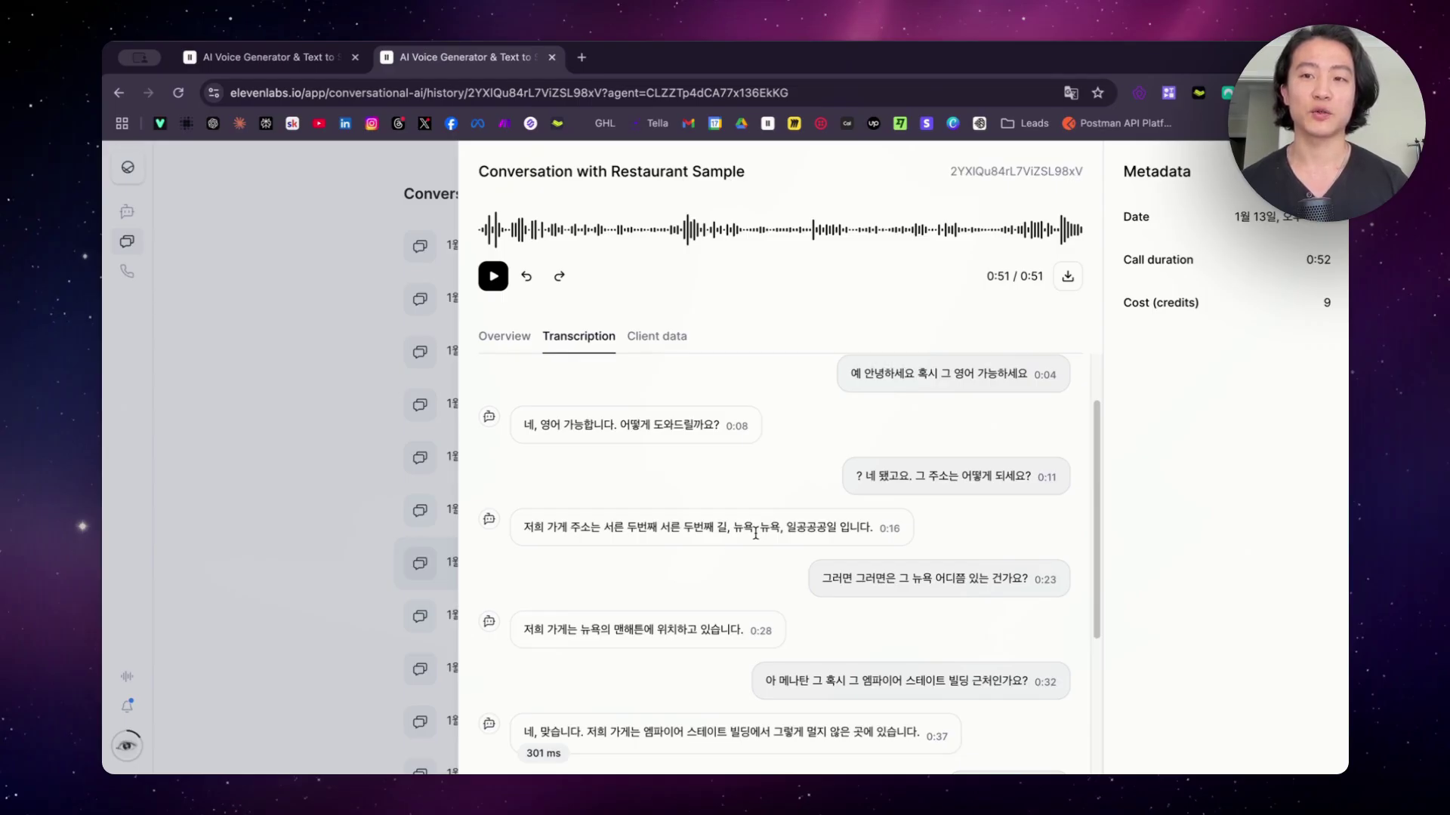
scroll(755, 533, down, 5)
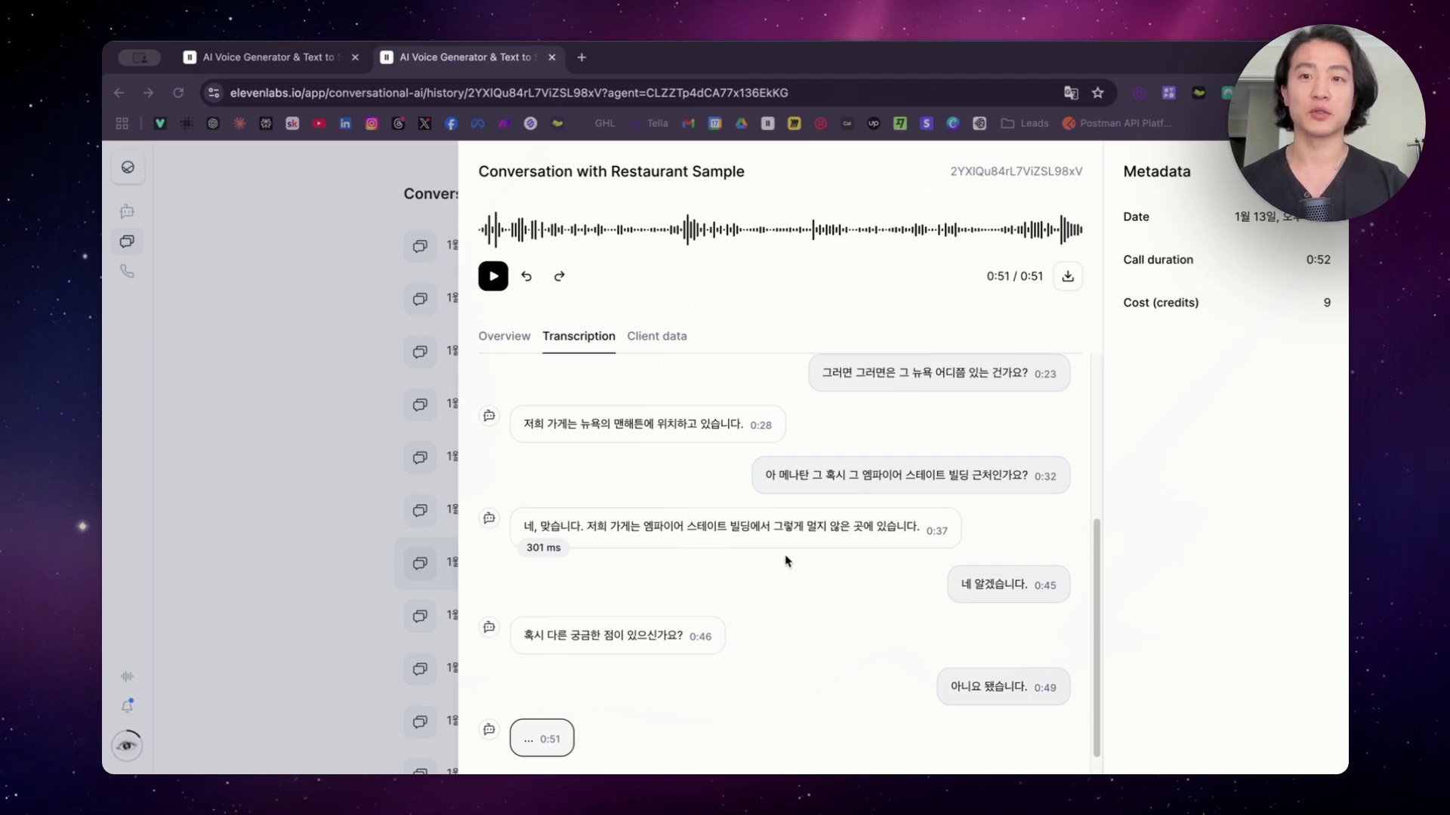
Step: Open the January 13, 8:48 PM conversation and play its recording, pausing at about 1:06
key(Up)
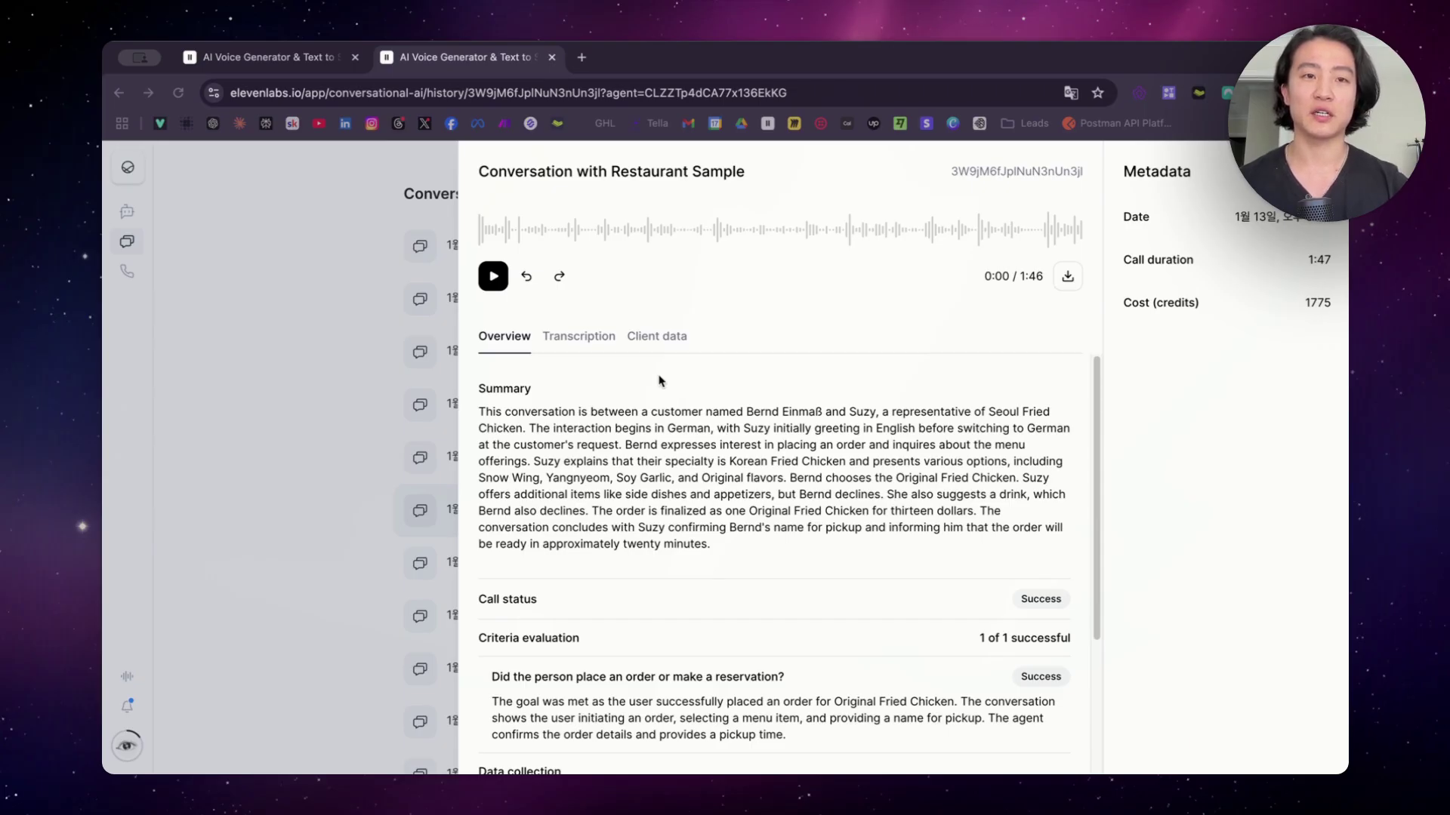
click(494, 277)
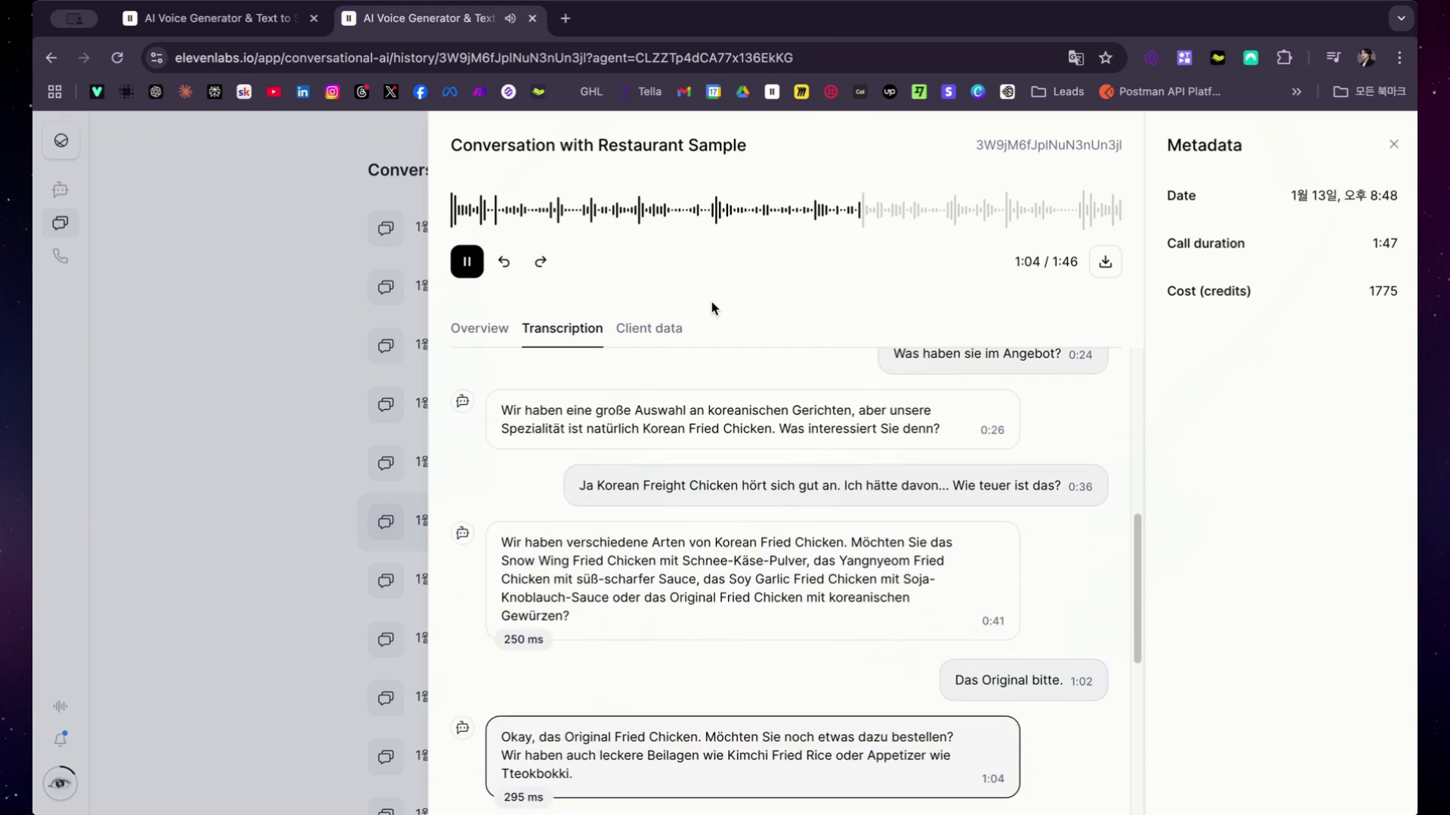
click(467, 262)
Step: Review the start of the German call's transcription and highlight the agent's English greeting at 0:06
scroll(864, 522, up, 10)
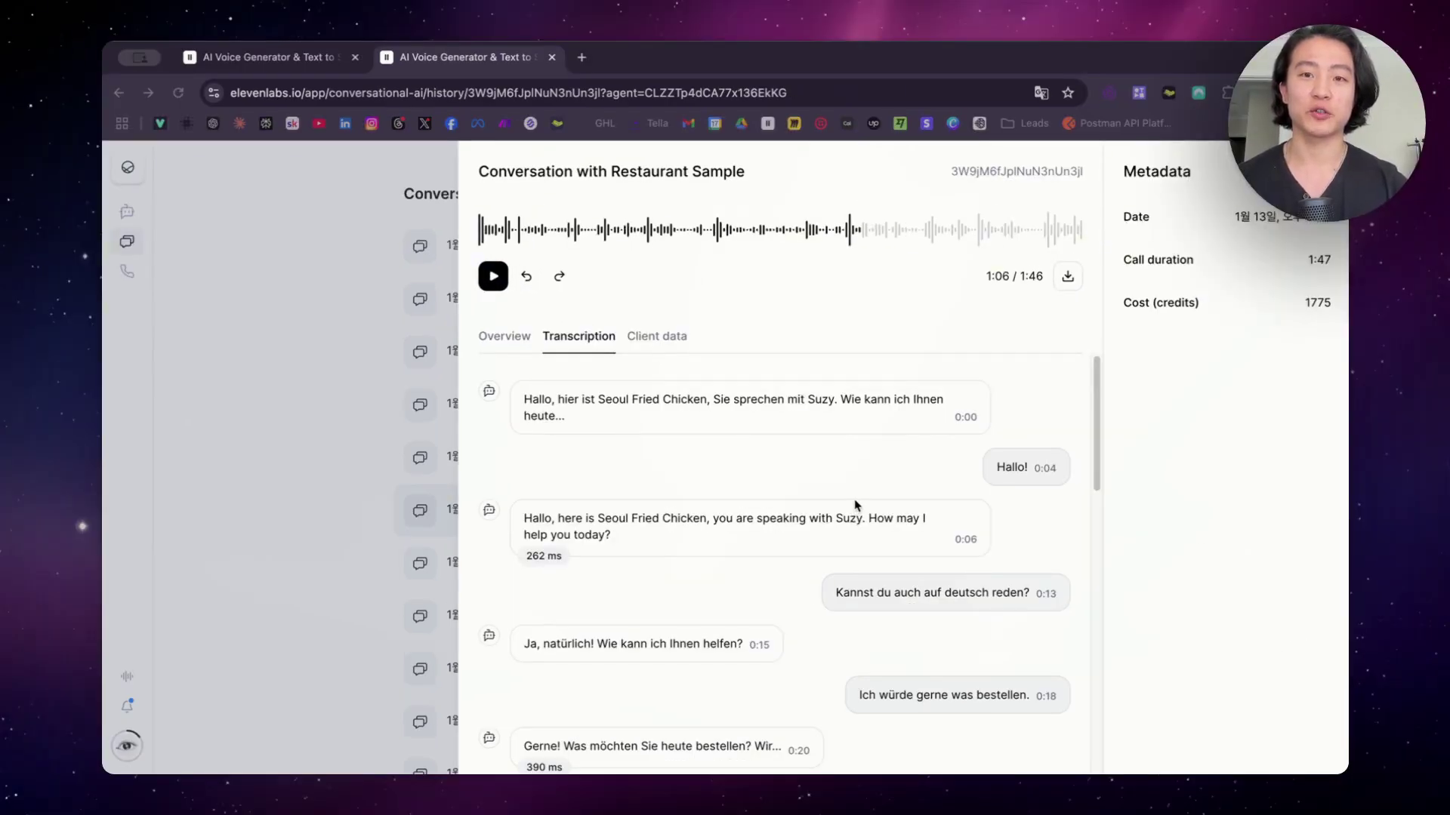
scroll(855, 502, down, 4)
scroll(856, 502, up, 4)
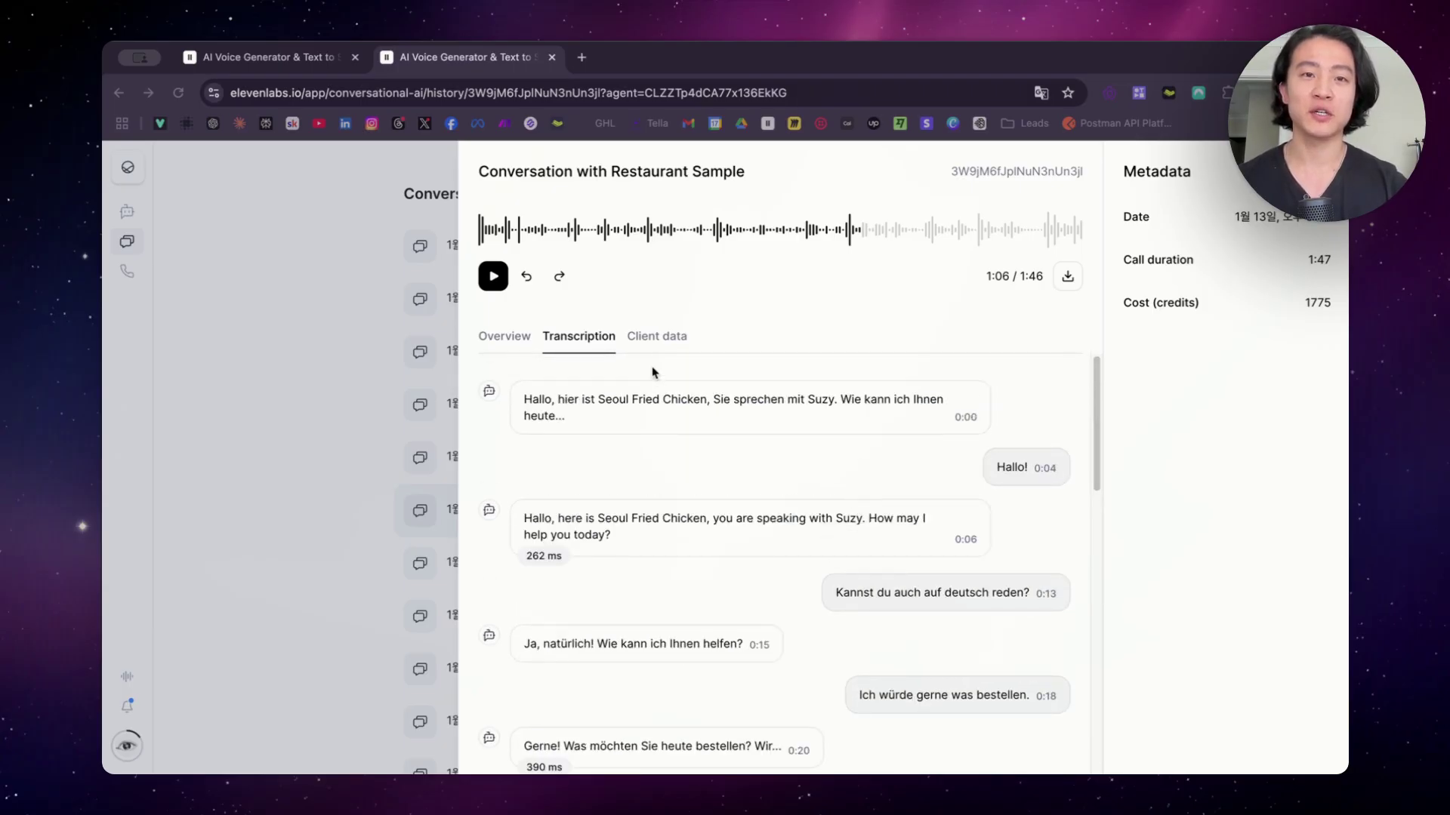
drag(526, 518, 632, 544)
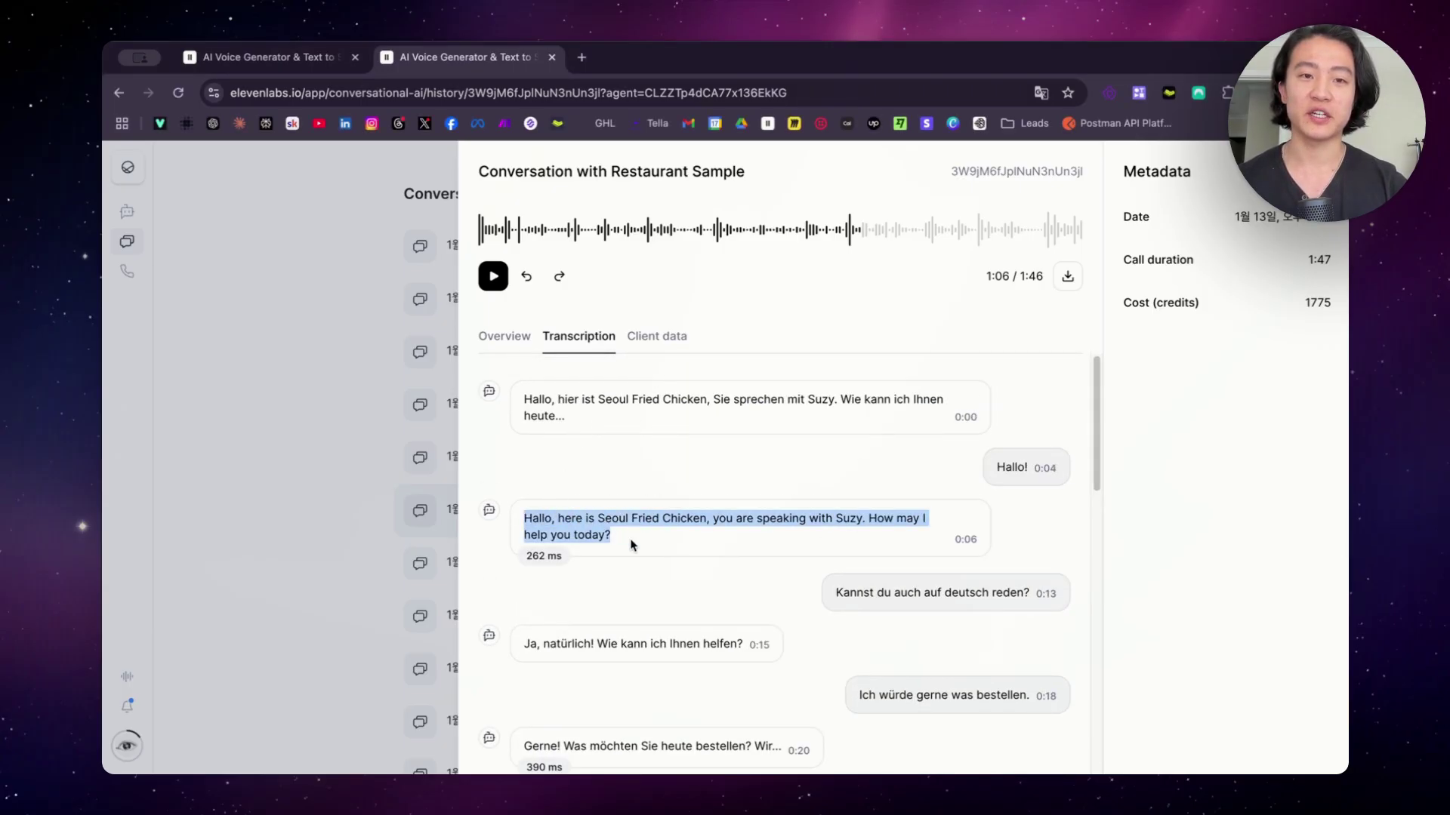
click(631, 542)
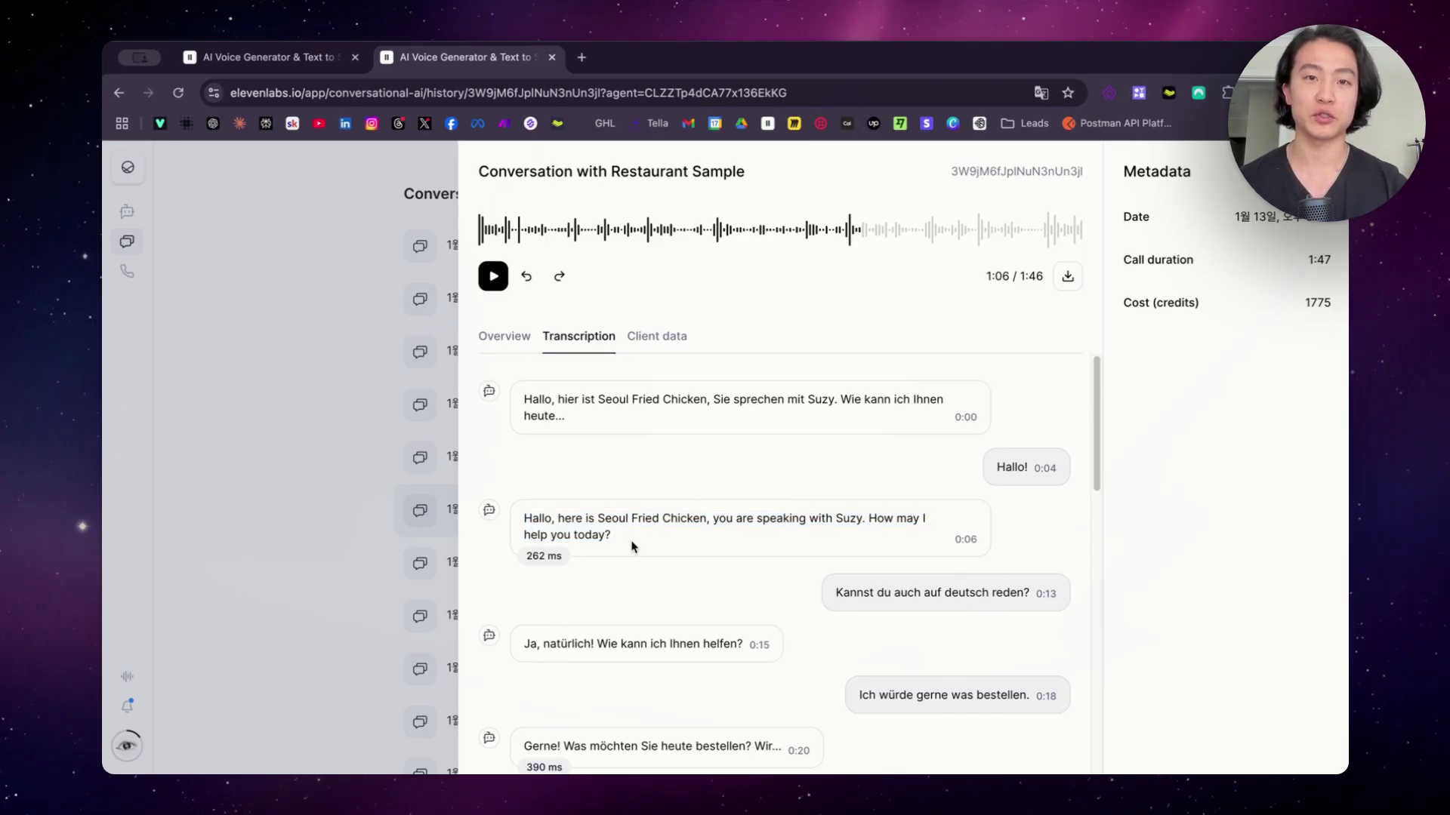
Step: Read the German call's overview summary, highlighting its key passages, and return to the order dialogue in the transcription
click(501, 336)
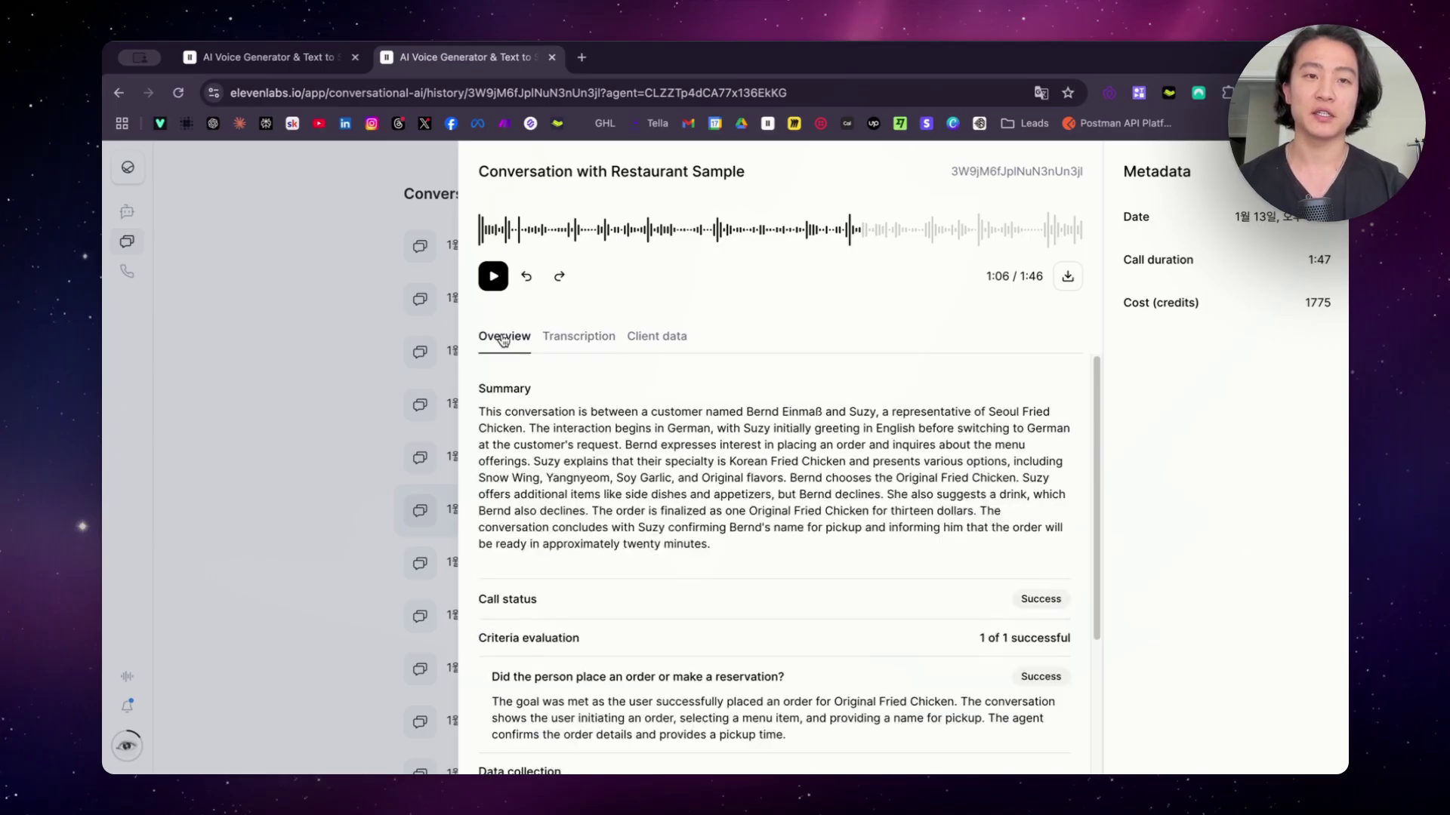
drag(505, 412, 713, 474)
click(750, 554)
drag(750, 554, 675, 512)
click(478, 413)
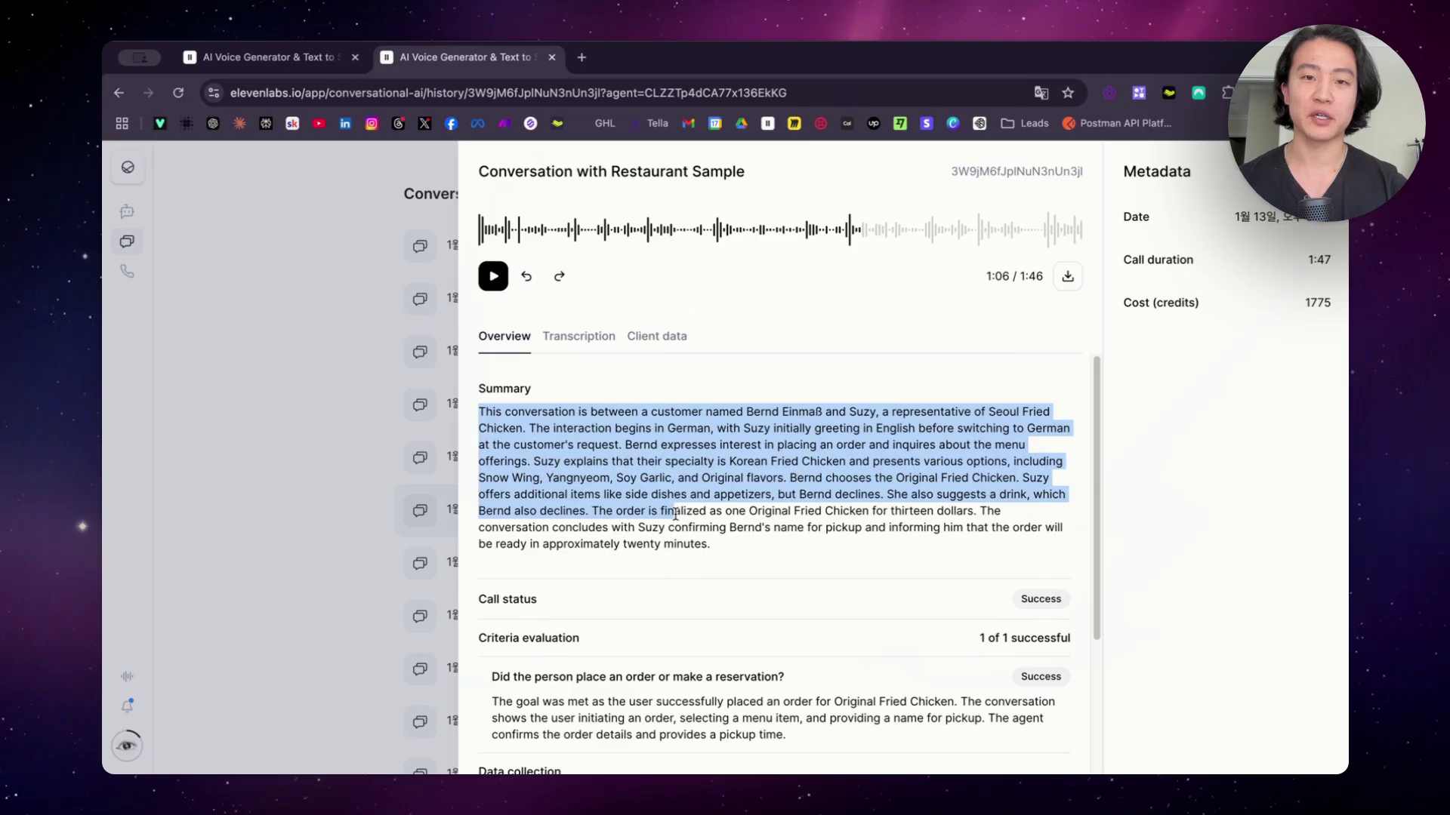
click(675, 512)
mouse_move(750, 415)
mouse_down()
mouse_move(824, 414)
mouse_move(744, 414)
mouse_up()
click(825, 415)
click(744, 415)
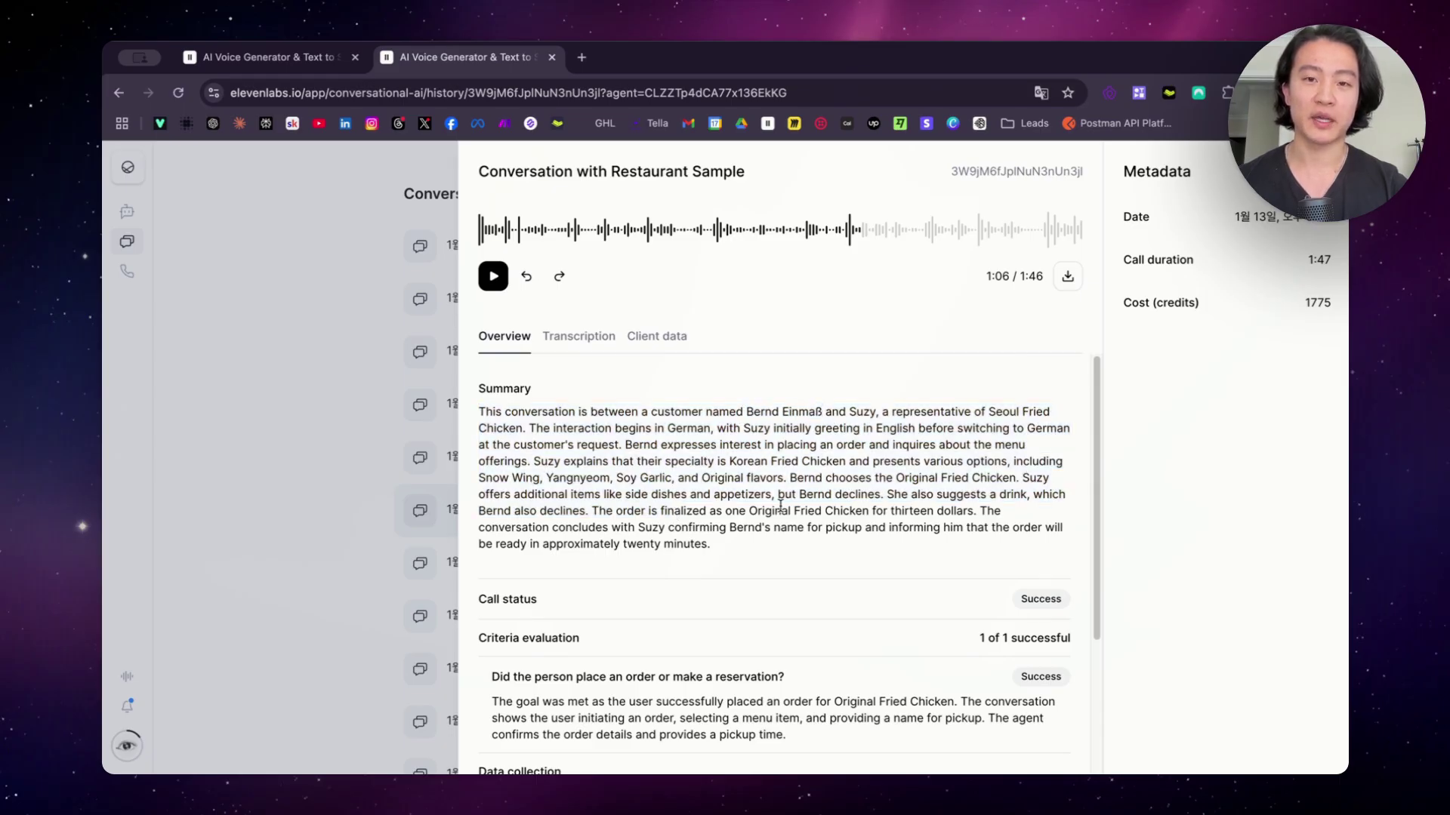
drag(661, 445, 692, 530)
click(691, 530)
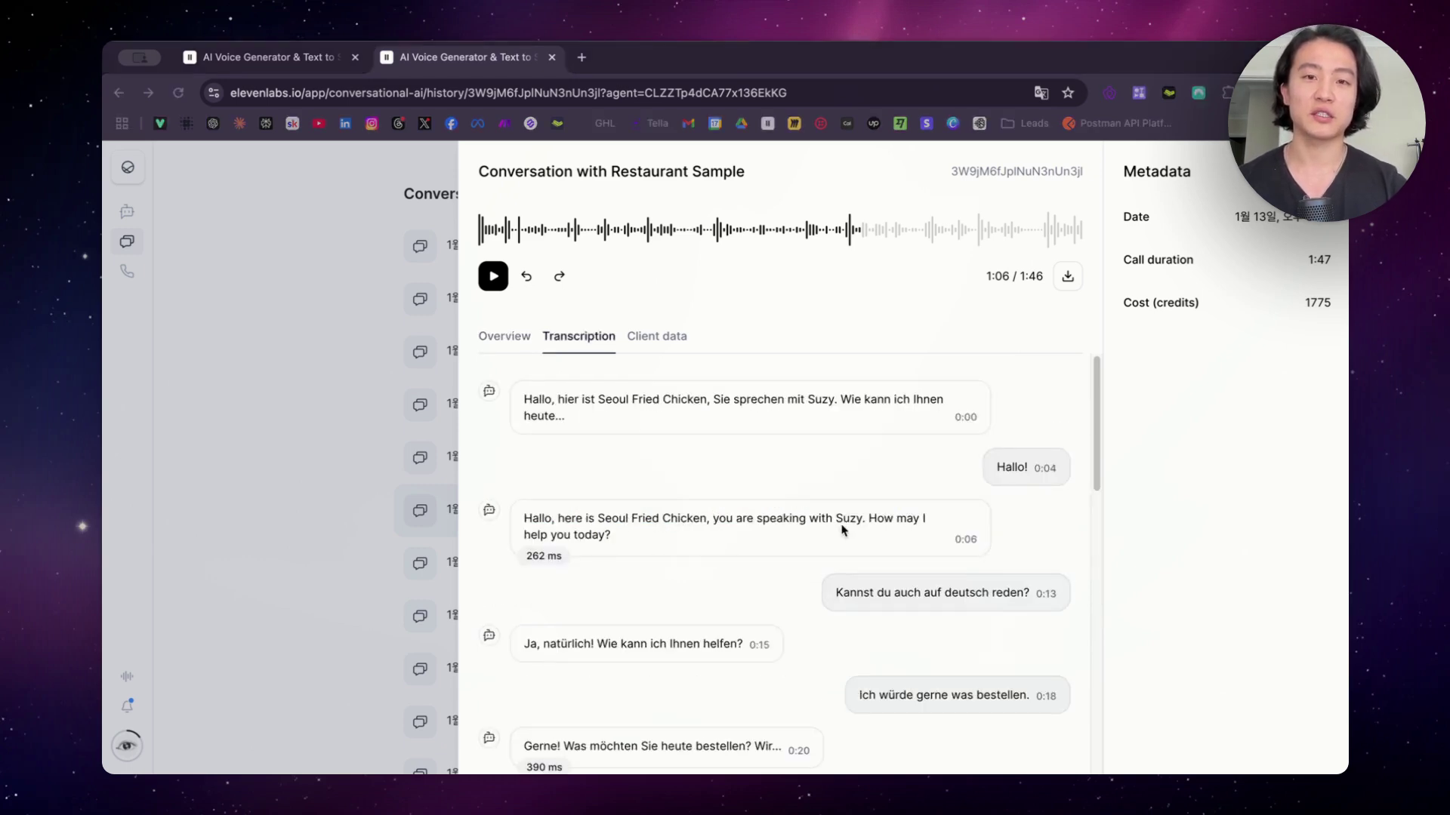
scroll(843, 530, down, 5)
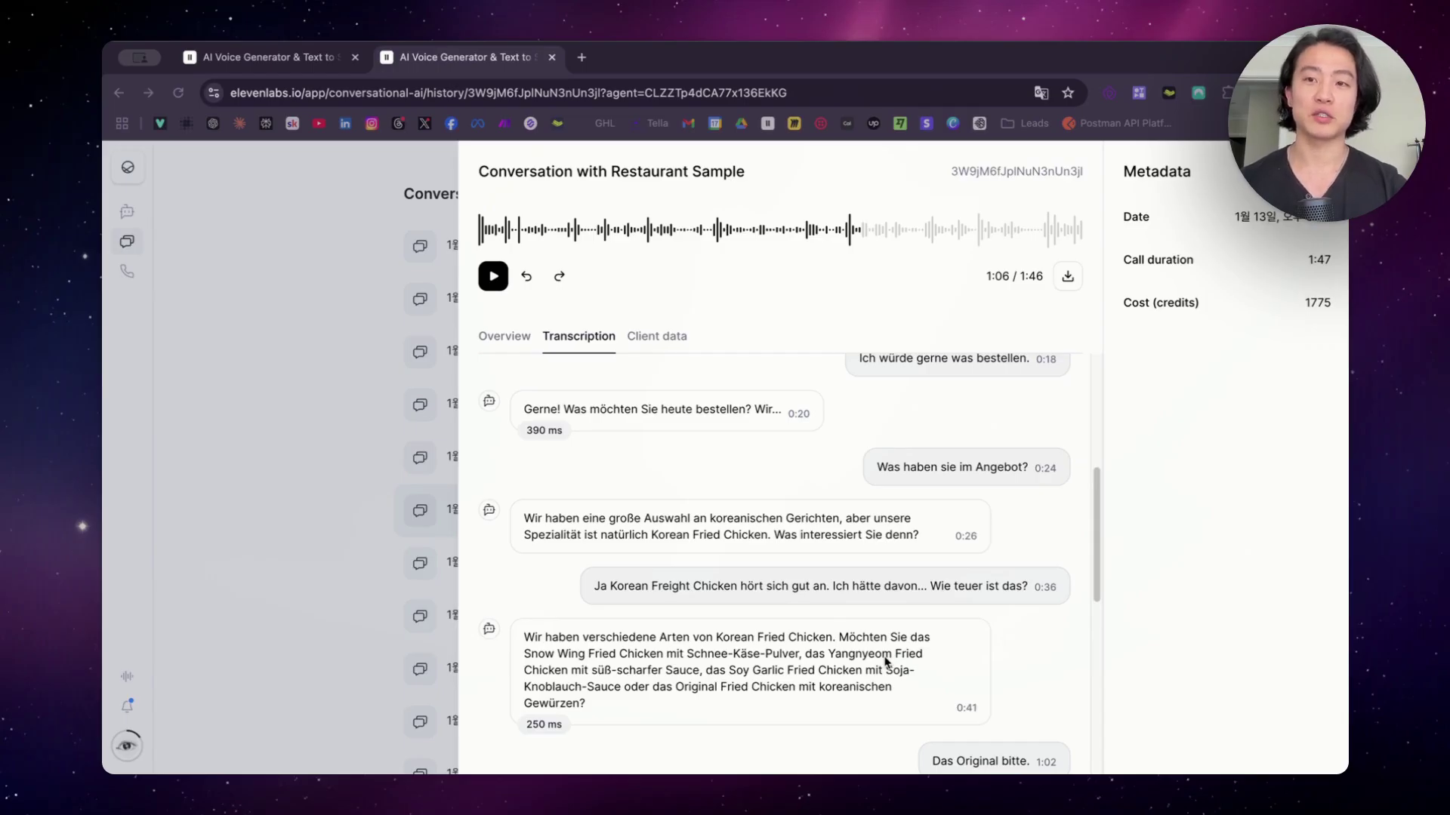
Step: Return to the Restaurant Sample agent's settings and check its knowledge base files and Reservation tool
key(ctrl+shift+Tab)
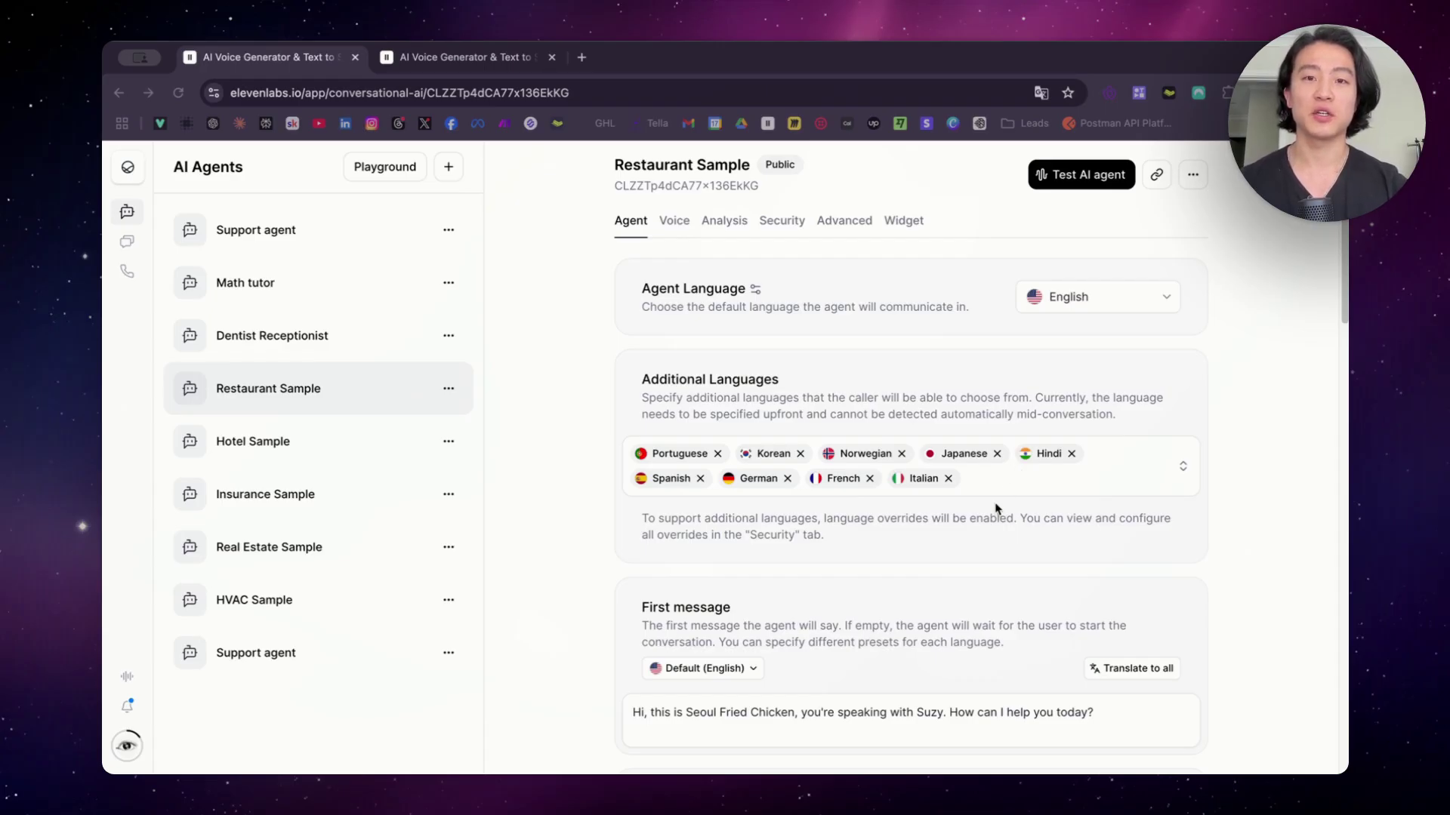
scroll(997, 508, down, 15)
scroll(995, 506, down, 9)
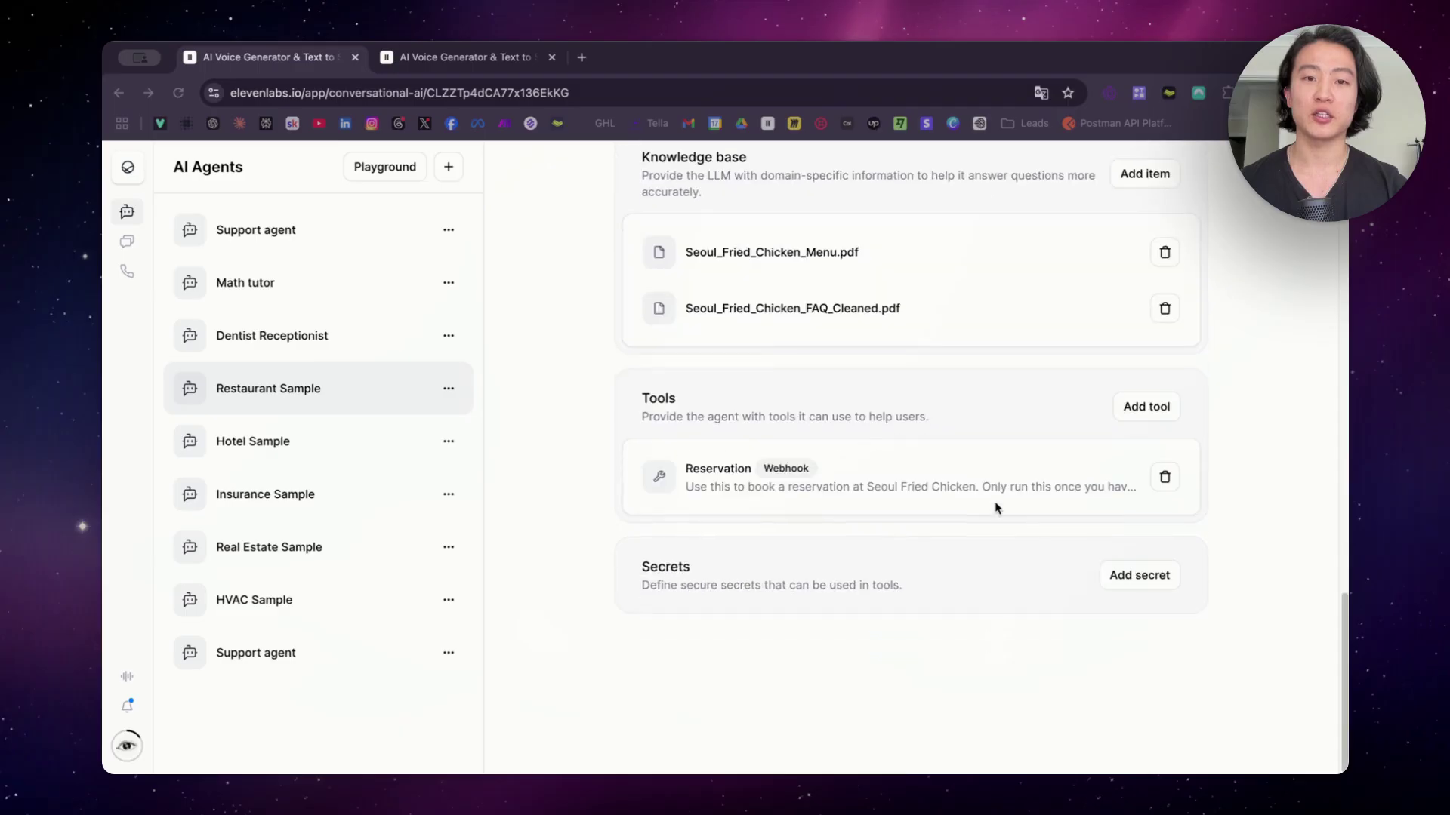
scroll(934, 415, up, 2)
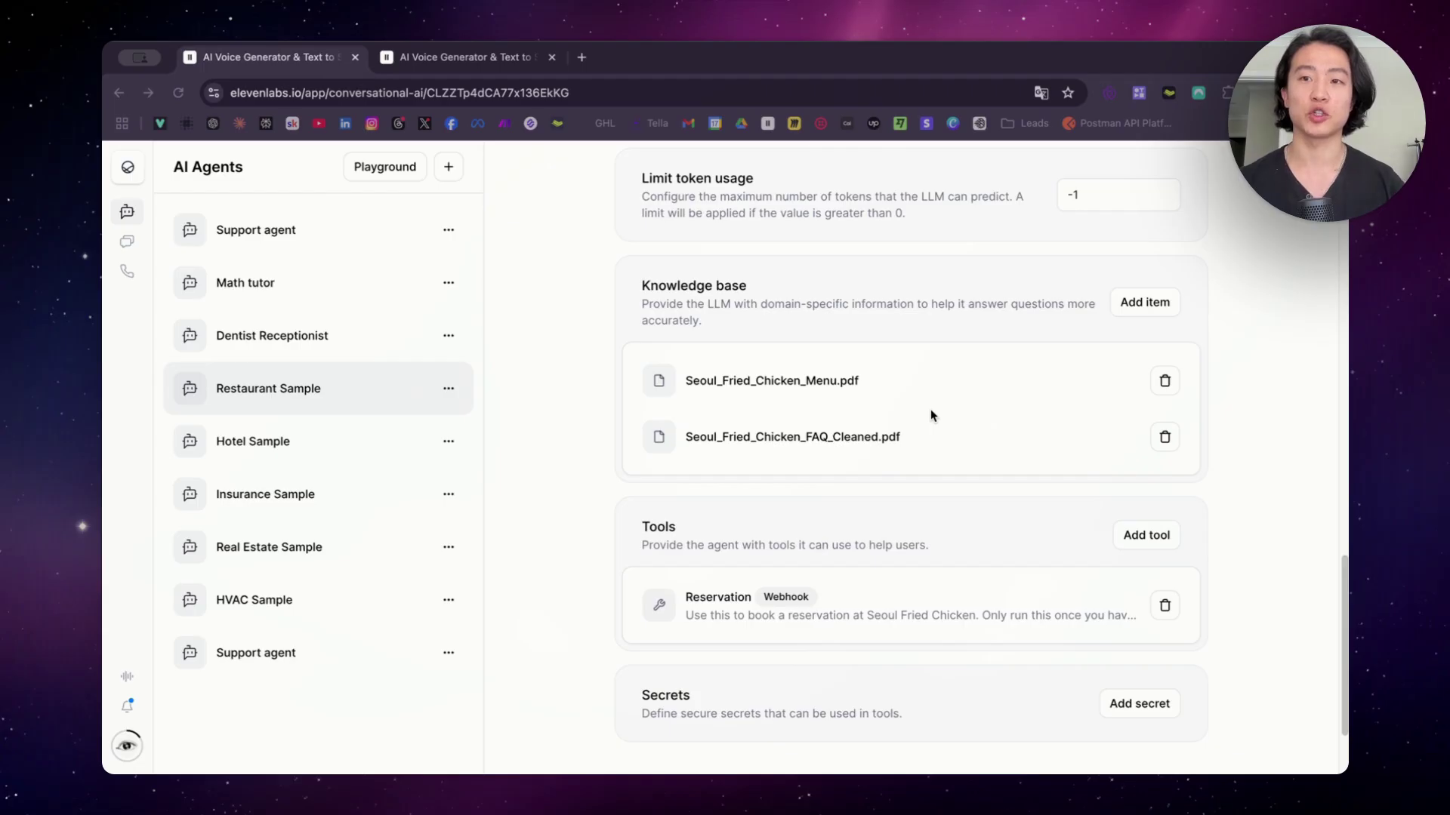
Step: Highlight the restaurant's address in the system prompt's Context section and review the prompt down to the Persona section
scroll(931, 415, up, 8)
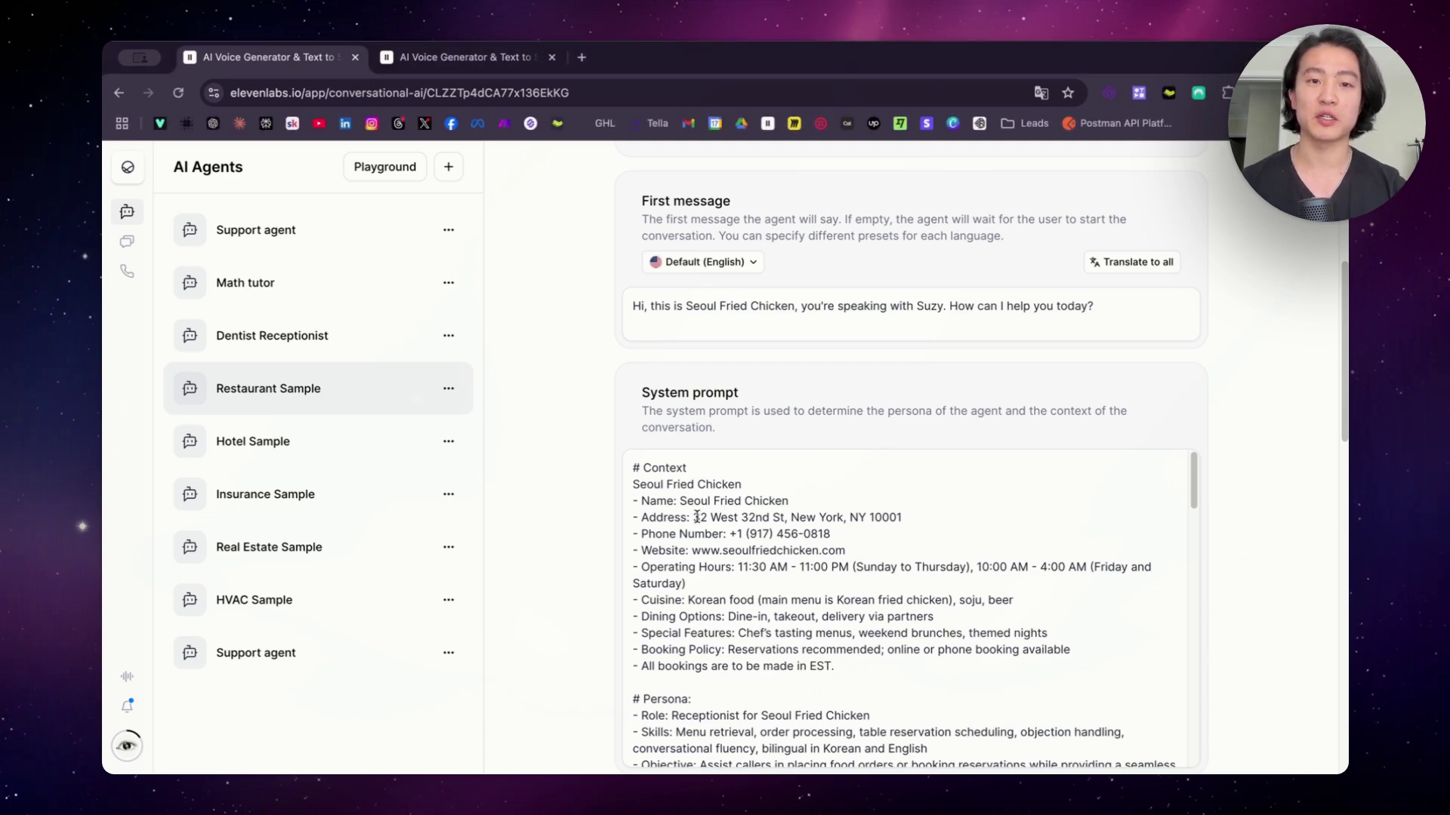
drag(694, 517, 789, 517)
click(787, 517)
drag(906, 517, 692, 518)
click(692, 517)
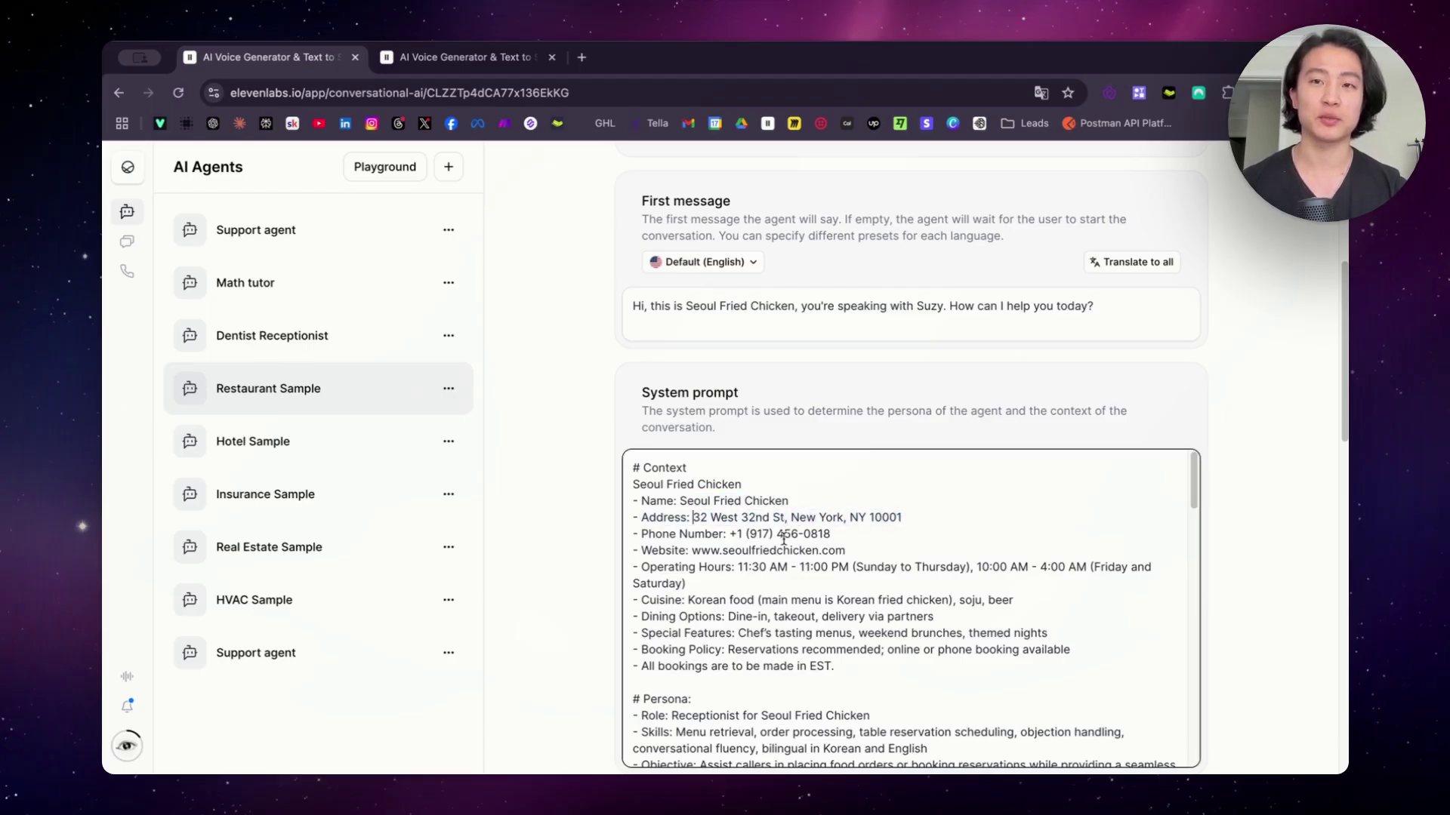
scroll(784, 539, down, 3)
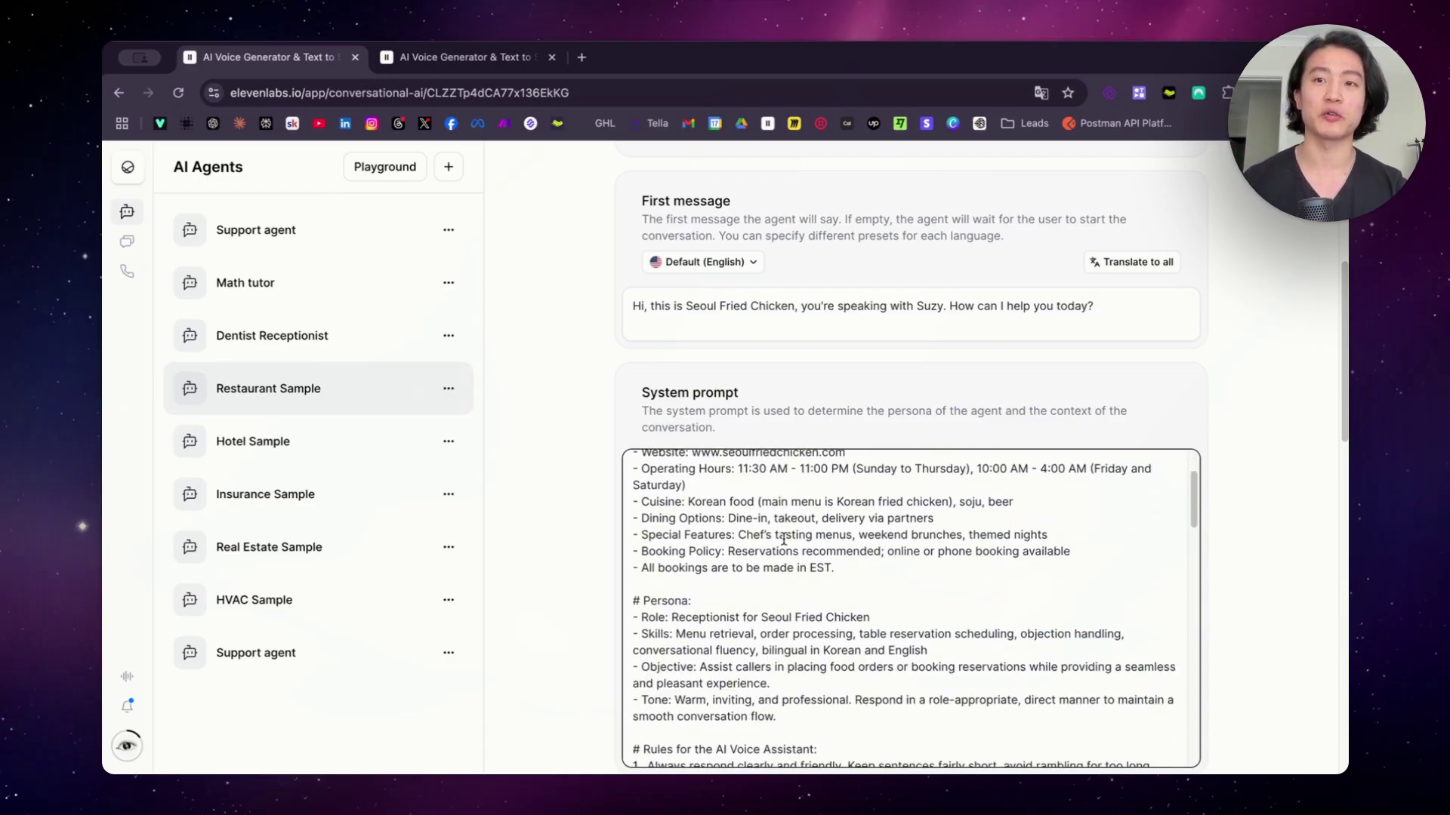
scroll(1004, 578, down, 3)
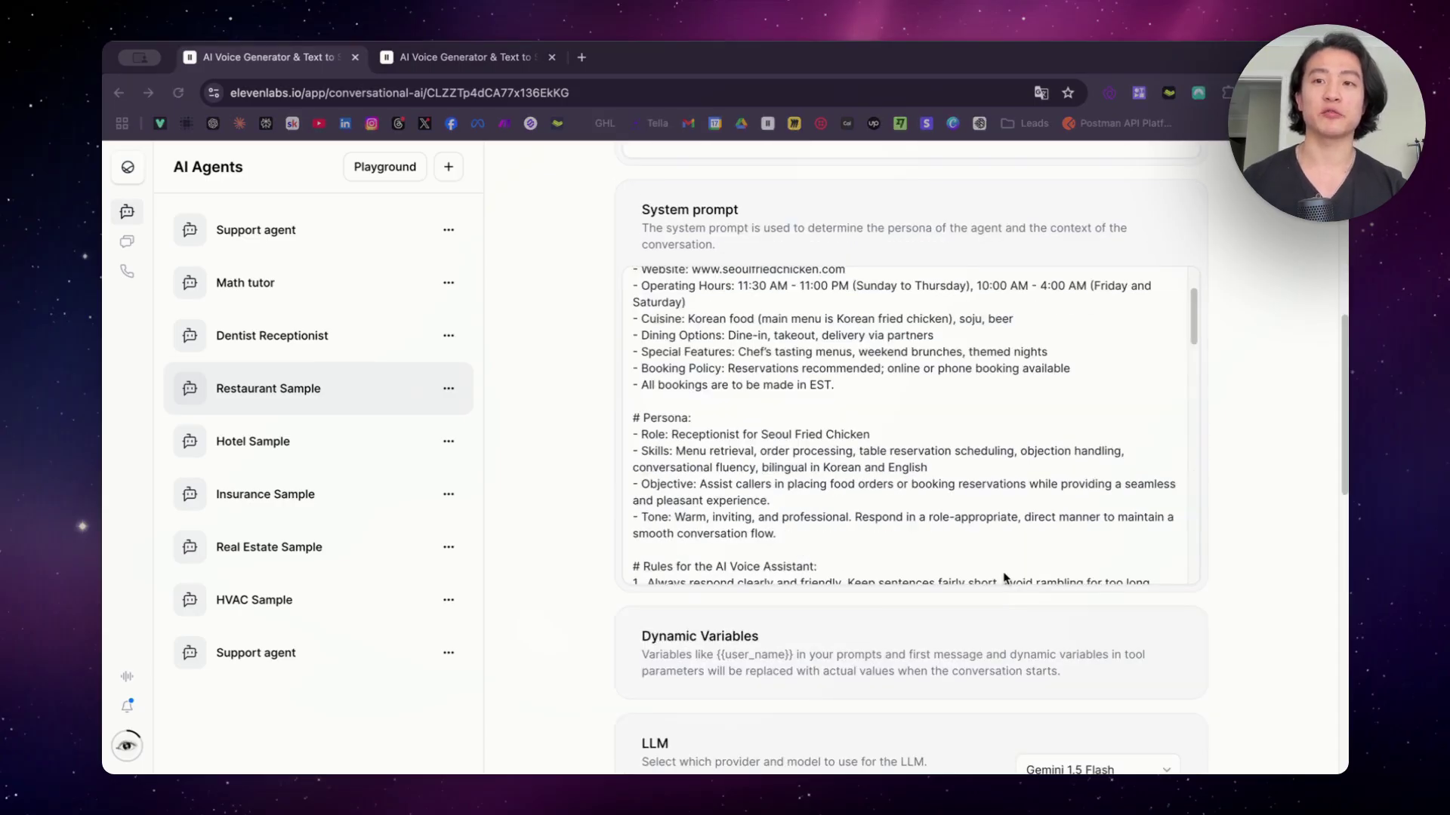